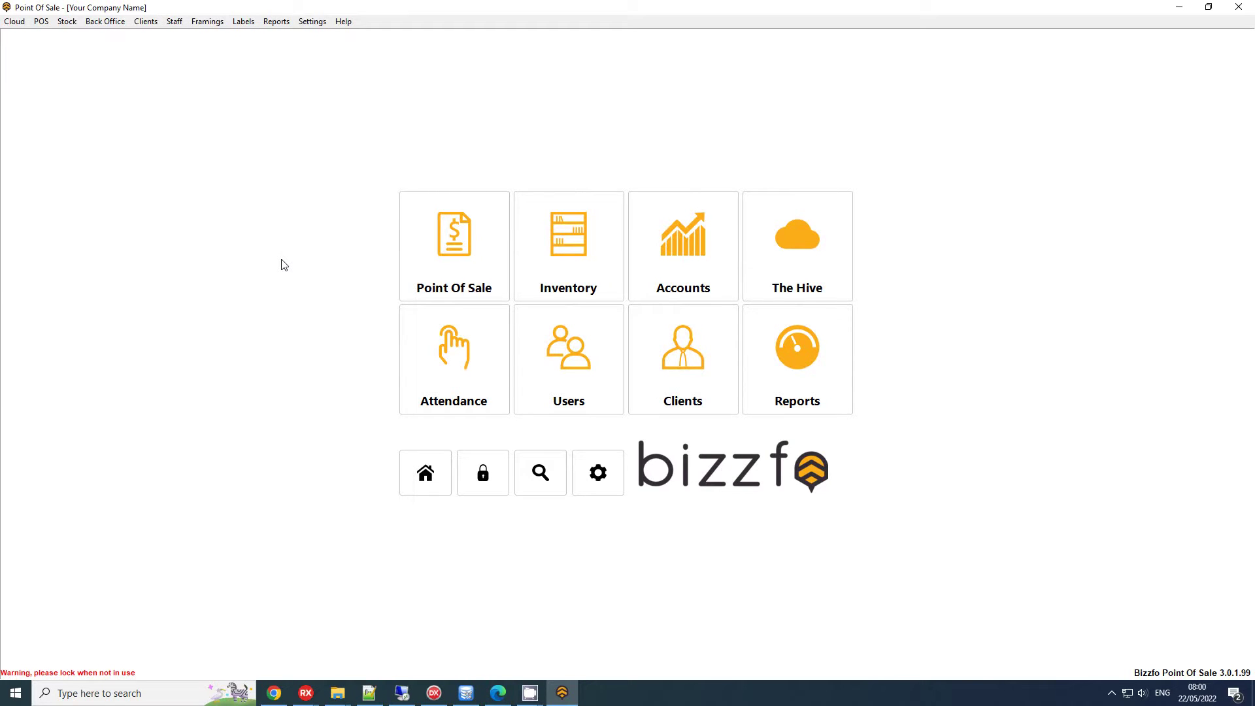
# Go to Inventory > Promotions to reach the empty Special and Promotions form
pyautogui.click(545, 252)
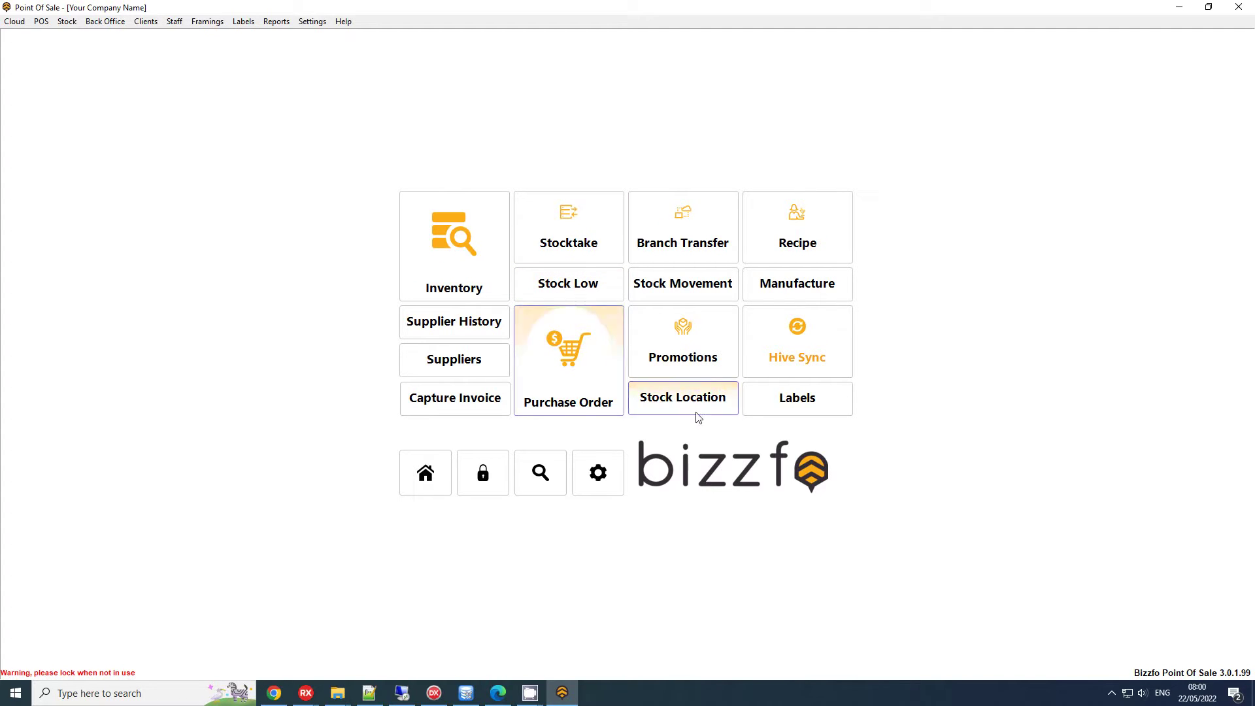
pyautogui.click(704, 354)
# Load the Loyalty Invoice special into the editing form and keep it active
pyautogui.click(429, 183)
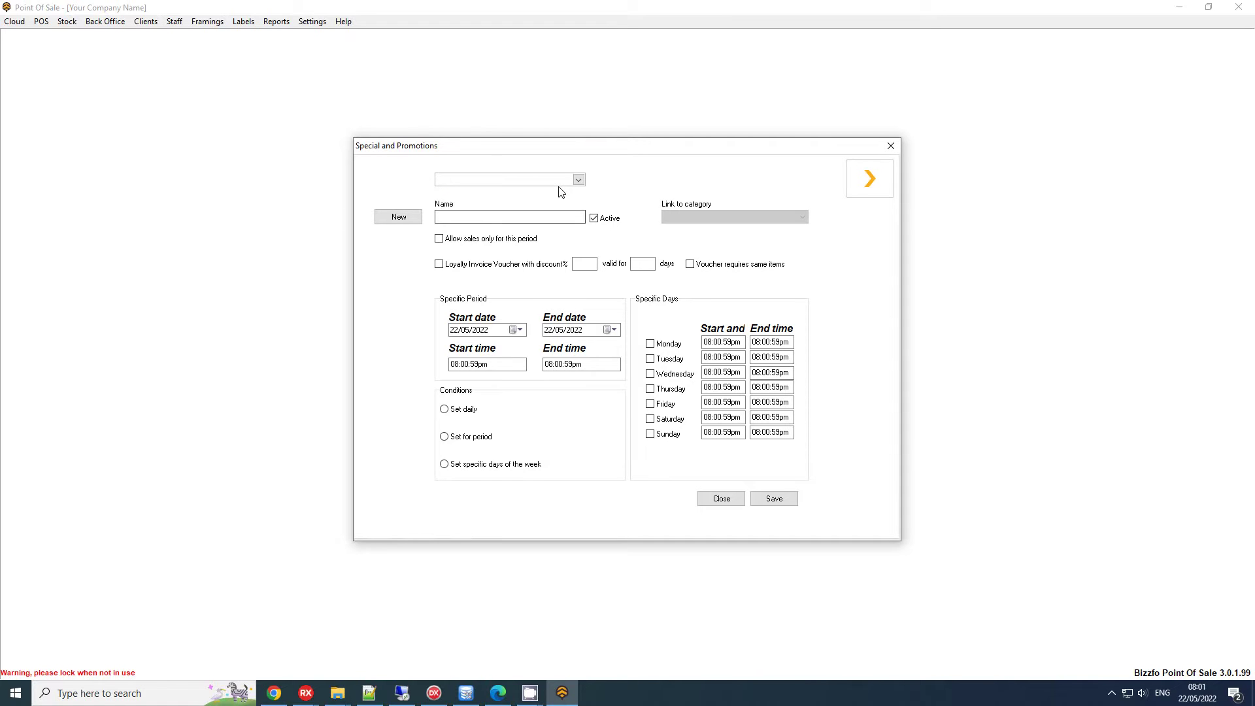
pyautogui.click(527, 181)
pyautogui.click(485, 194)
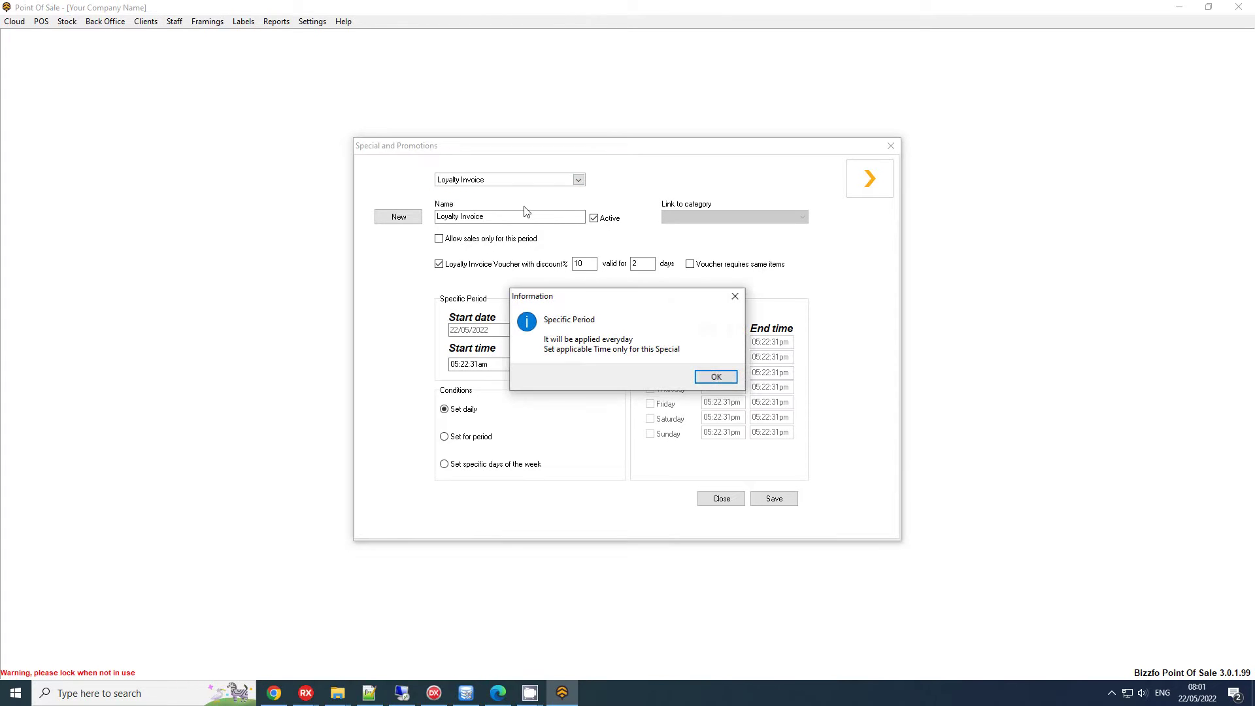
pyautogui.click(718, 374)
pyautogui.click(398, 219)
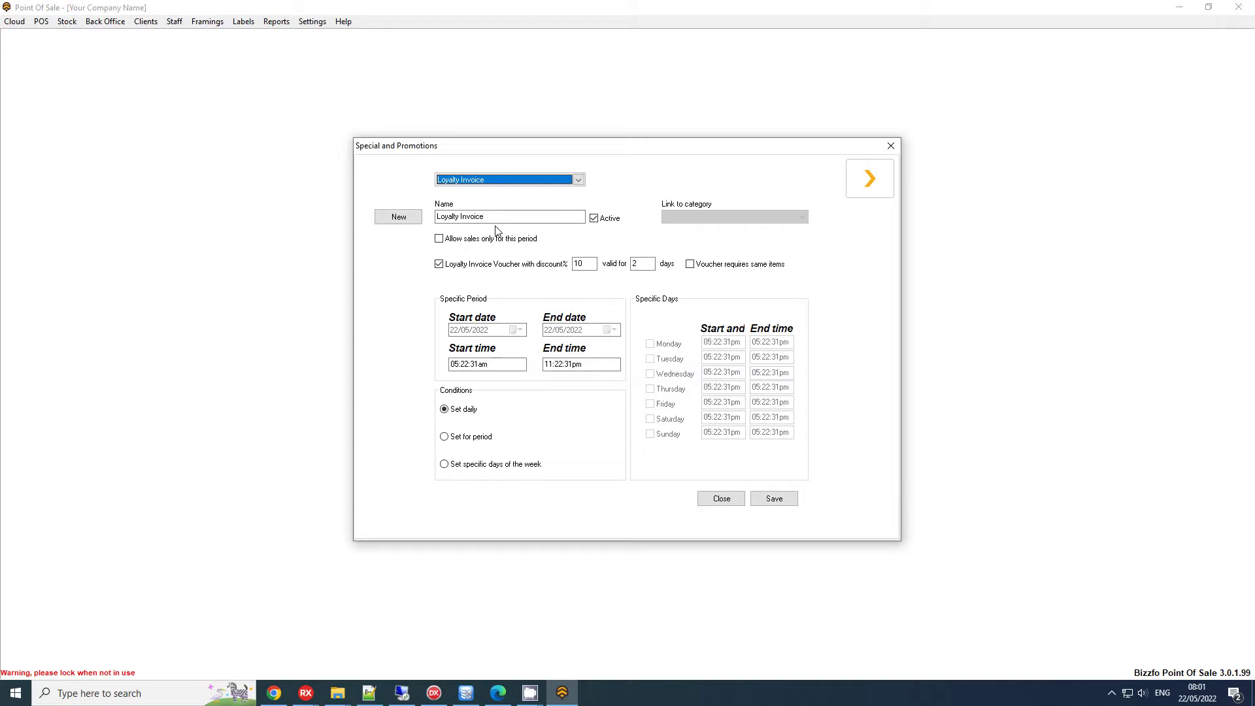
pyautogui.click(595, 220)
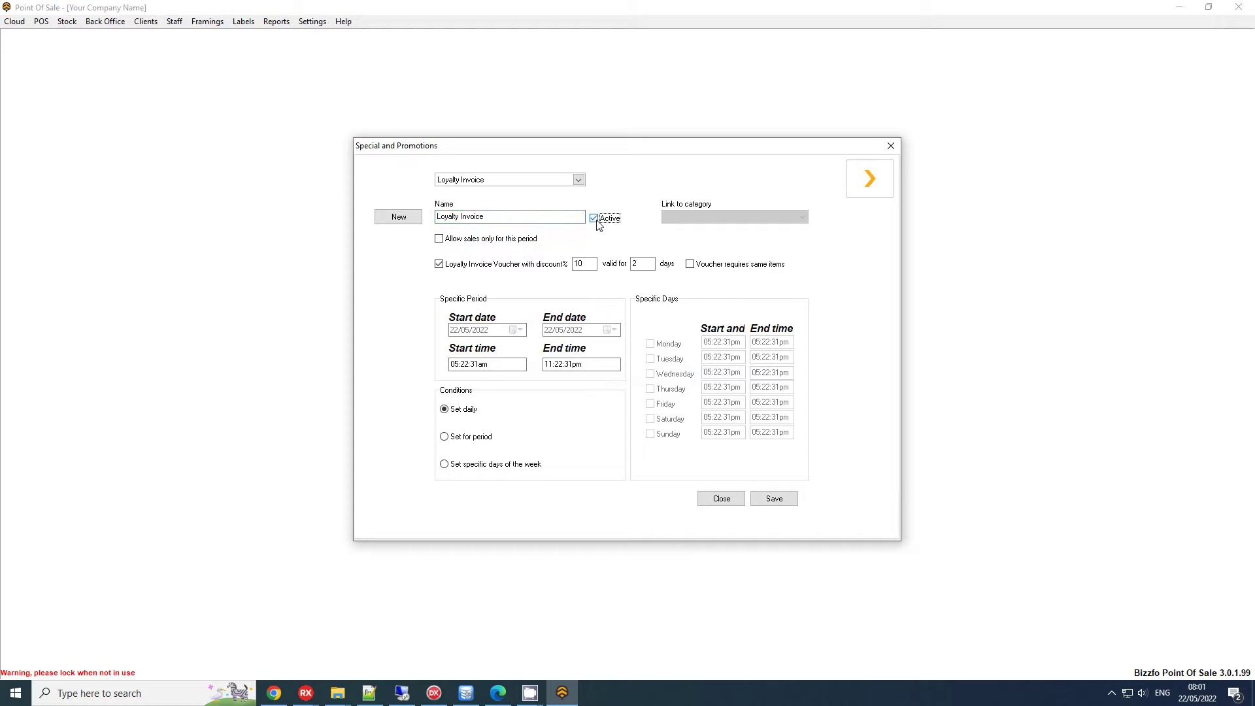
# Enable a 10% voucher valid 2 days, requiring the same items, and save the special
pyautogui.click(446, 270)
pyautogui.click(588, 261)
pyautogui.click(644, 264)
pyautogui.click(692, 266)
pyautogui.doubleClick(582, 264)
pyautogui.click(785, 499)
pyautogui.click(717, 363)
pyautogui.click(871, 179)
# Leave the promotions setup and start a cash sale in the Touch Interface
pyautogui.click(891, 146)
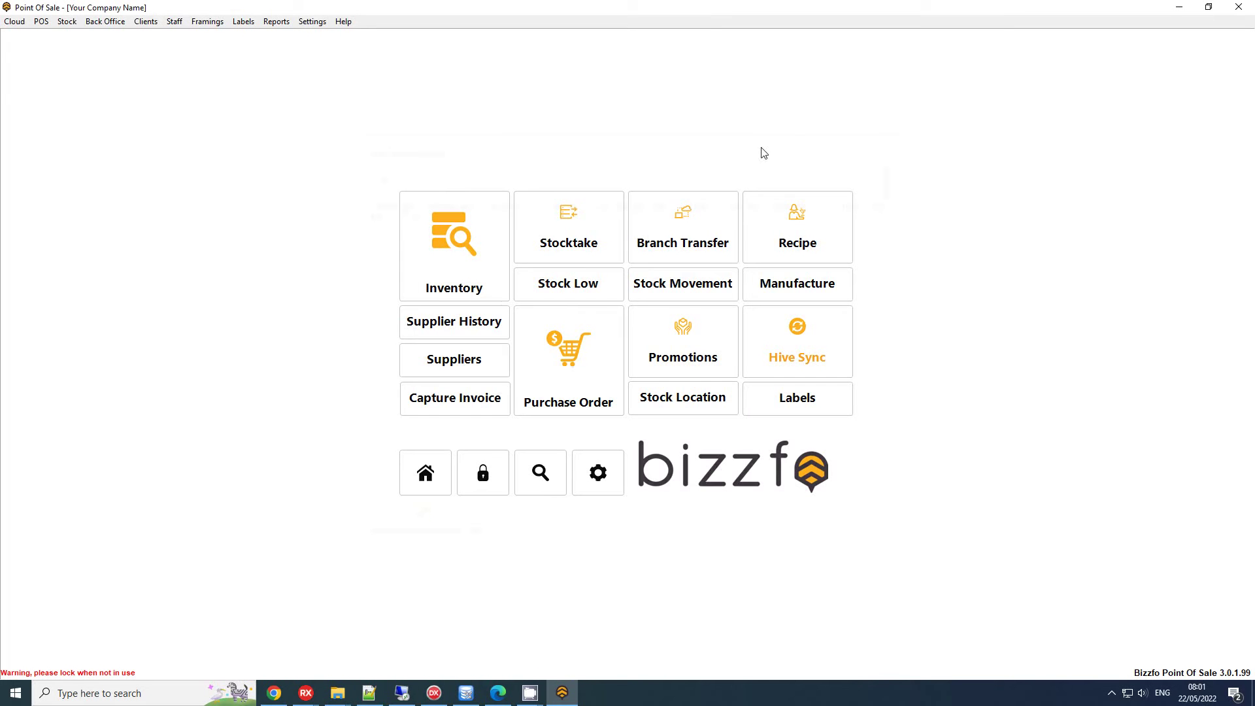
pyautogui.click(447, 466)
pyautogui.click(454, 288)
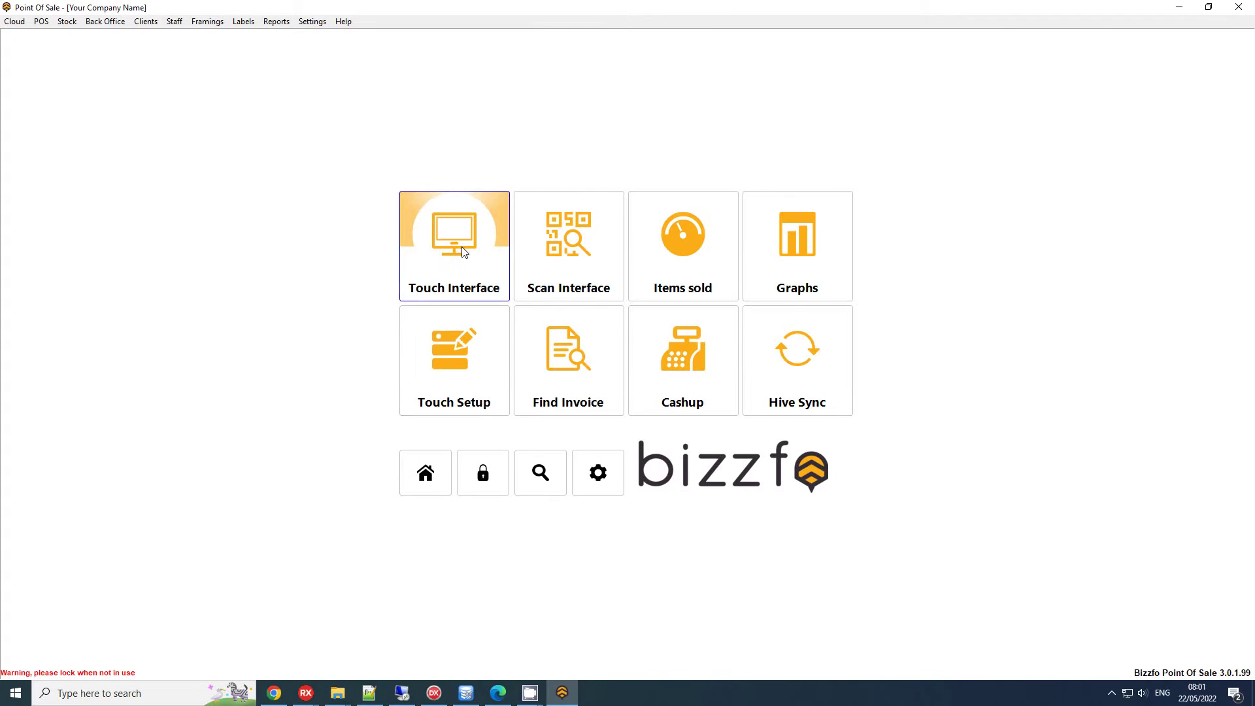
pyautogui.click(462, 247)
pyautogui.press('1')
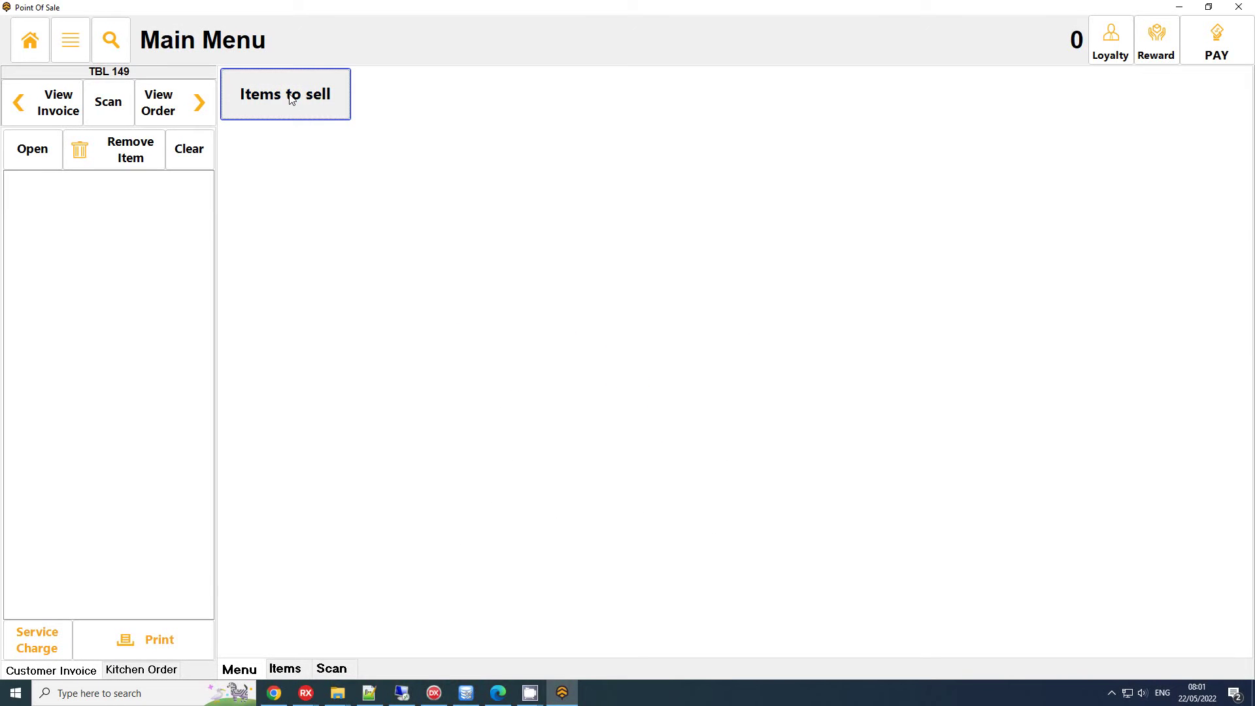
# Add a Coke and a Fanta totalling 160.00 and bring up the Print options
pyautogui.click(291, 98)
pyautogui.click(269, 95)
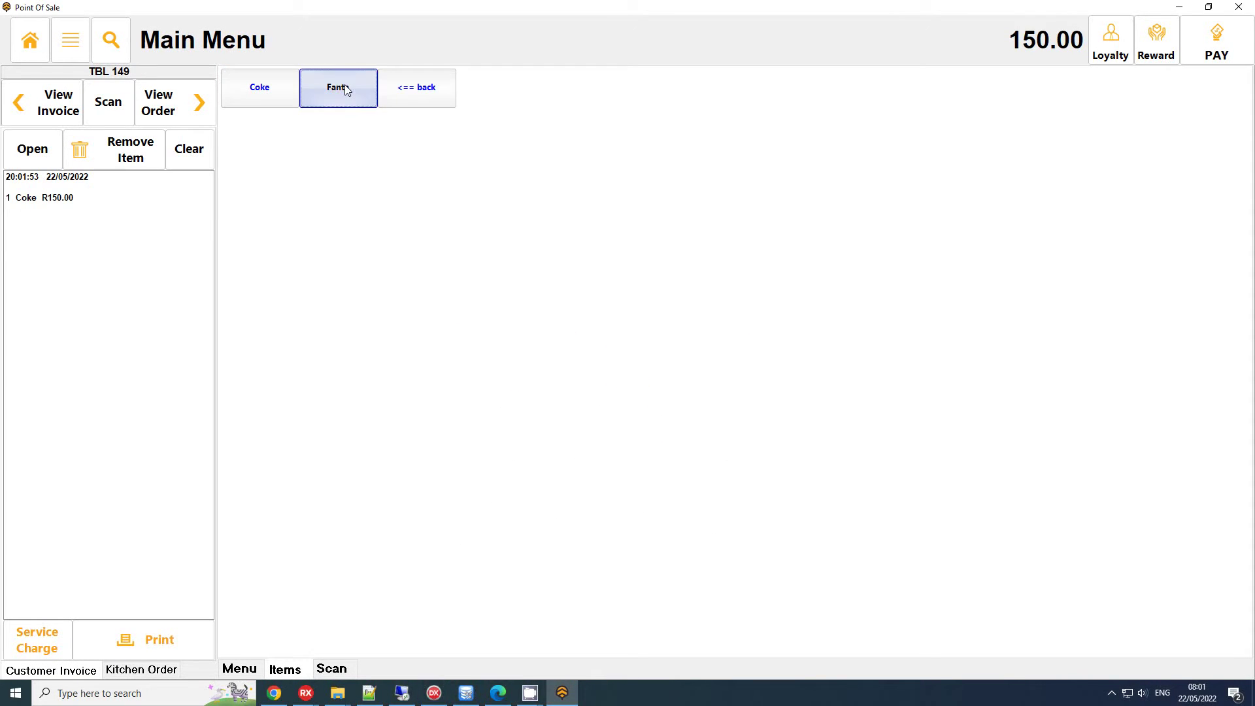
pyautogui.click(345, 90)
pyautogui.click(66, 51)
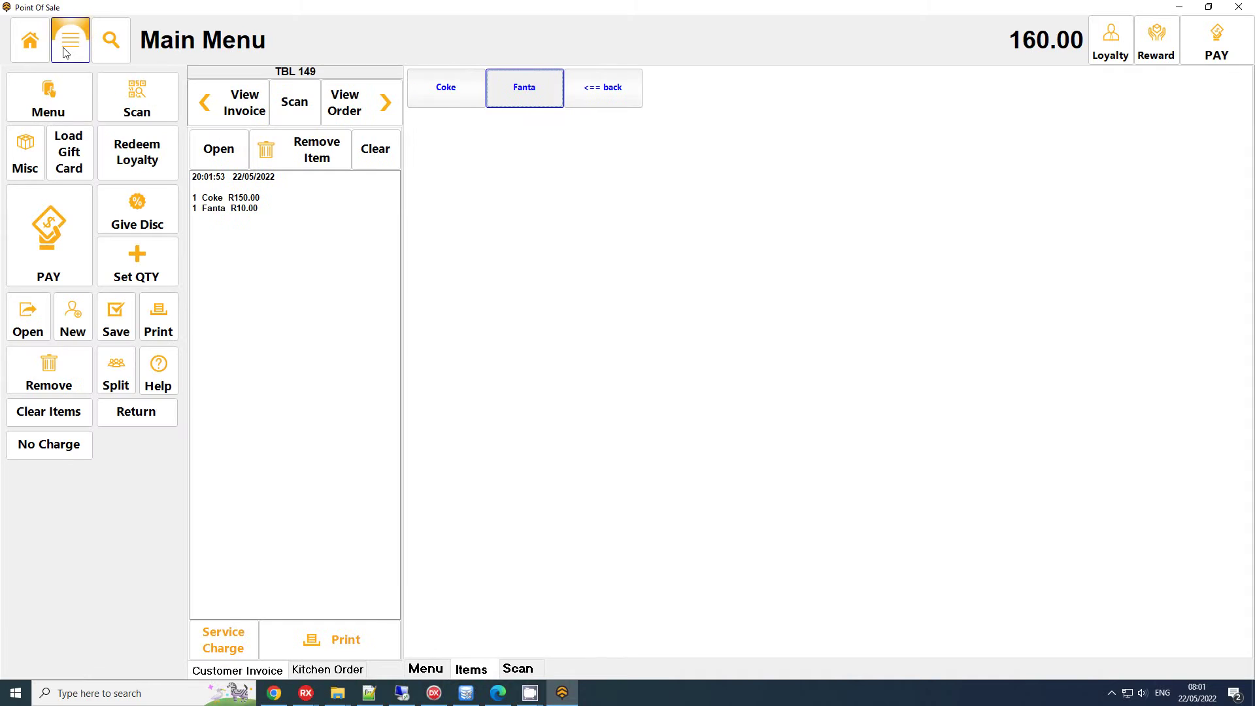
pyautogui.click(165, 323)
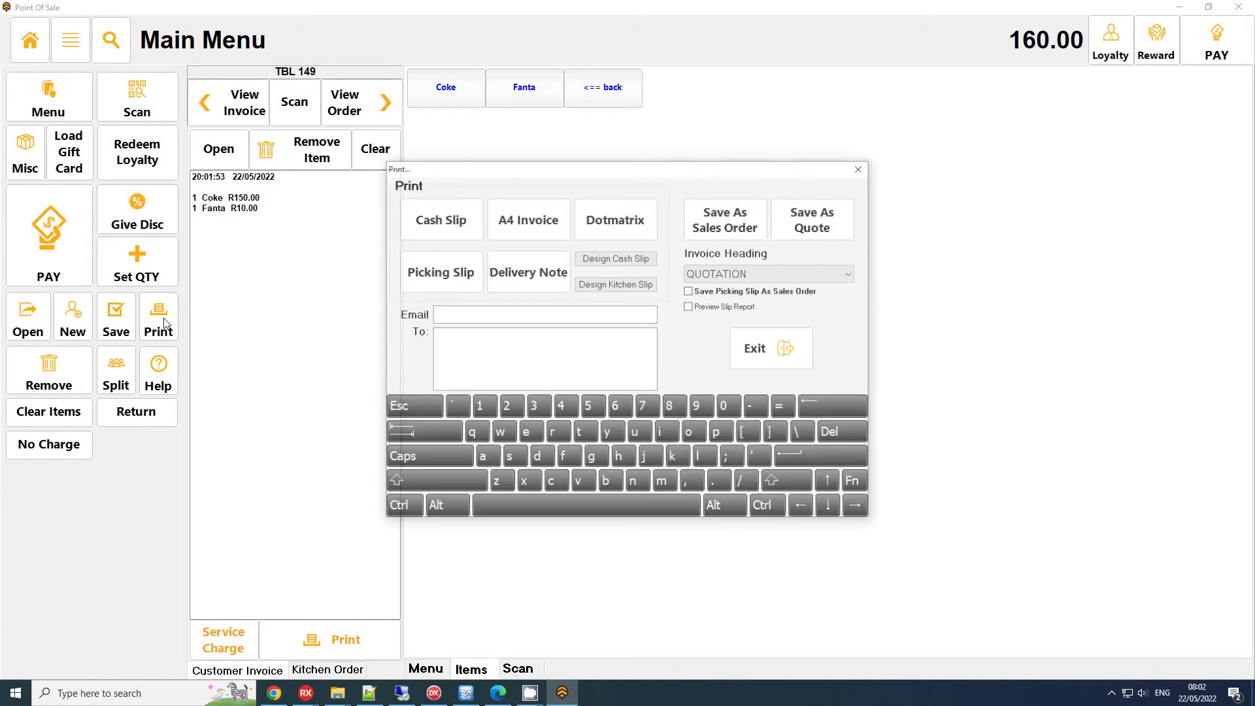
# In the cash slip design, raise the voucher validity line Memo19 to 0.50 height and save CashSlip.fr3
pyautogui.click(628, 264)
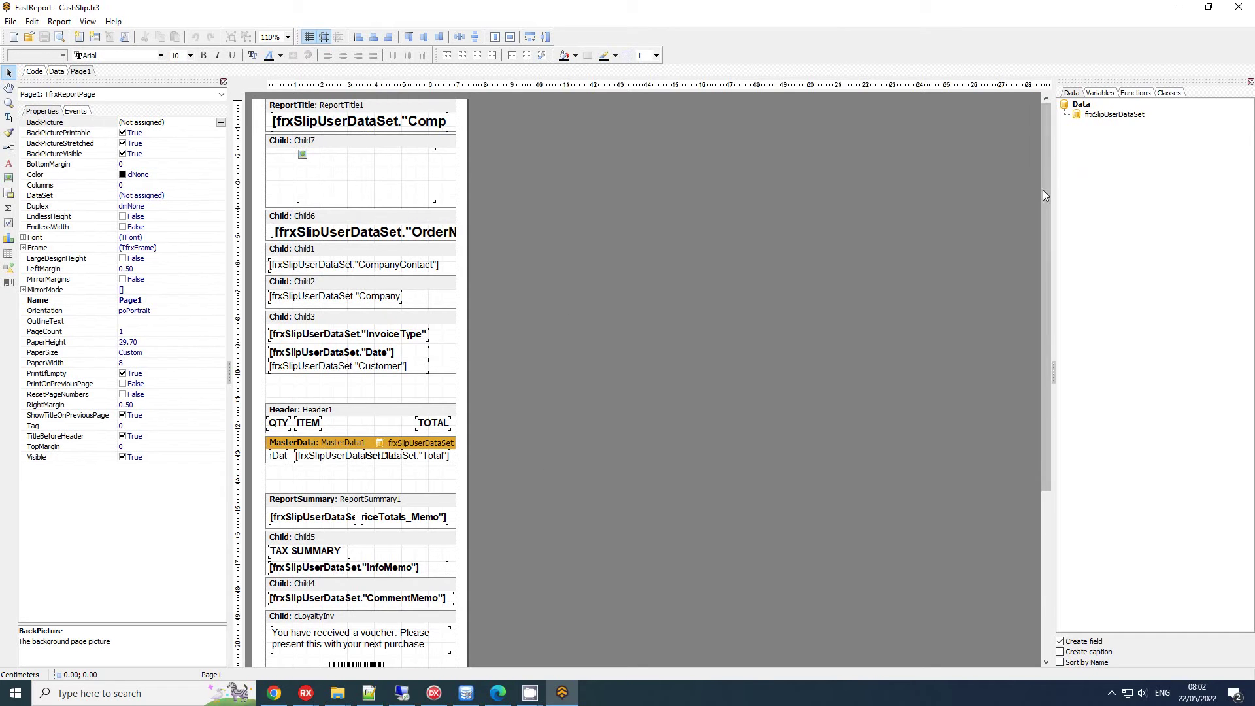
pyautogui.moveTo(1046, 186); pyautogui.dragTo(1033, 356)
pyautogui.click(367, 431)
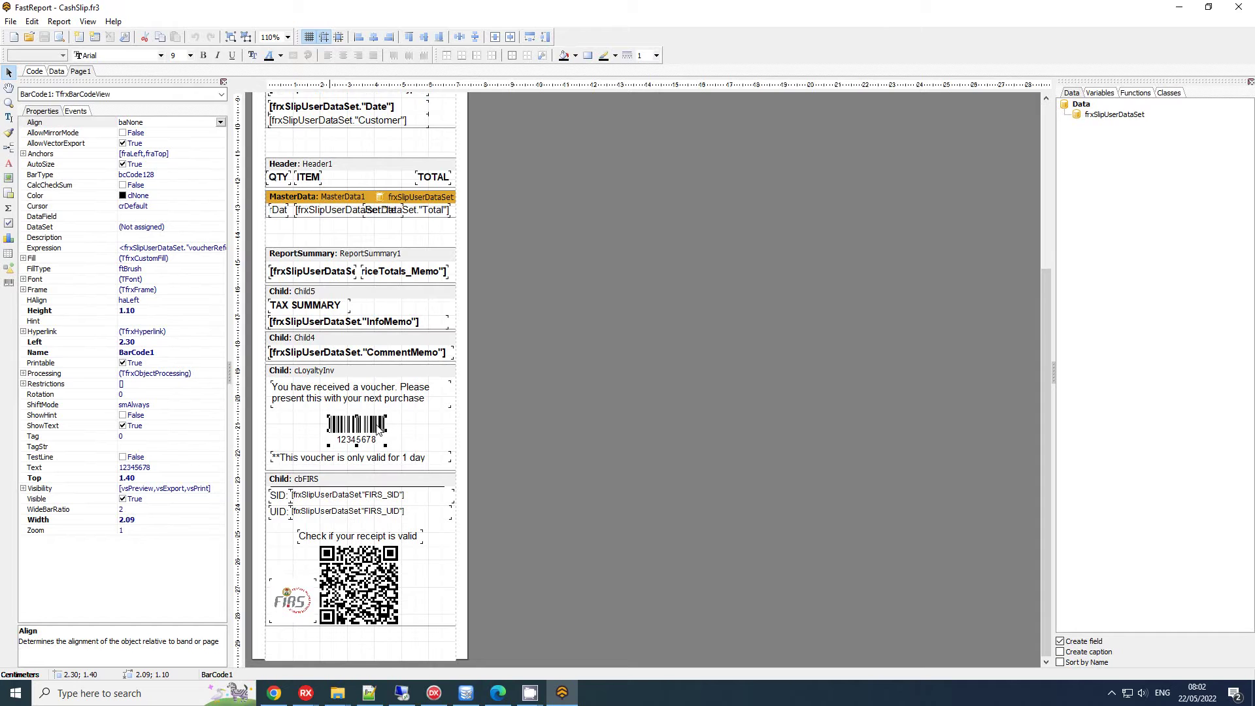
pyautogui.click(356, 401)
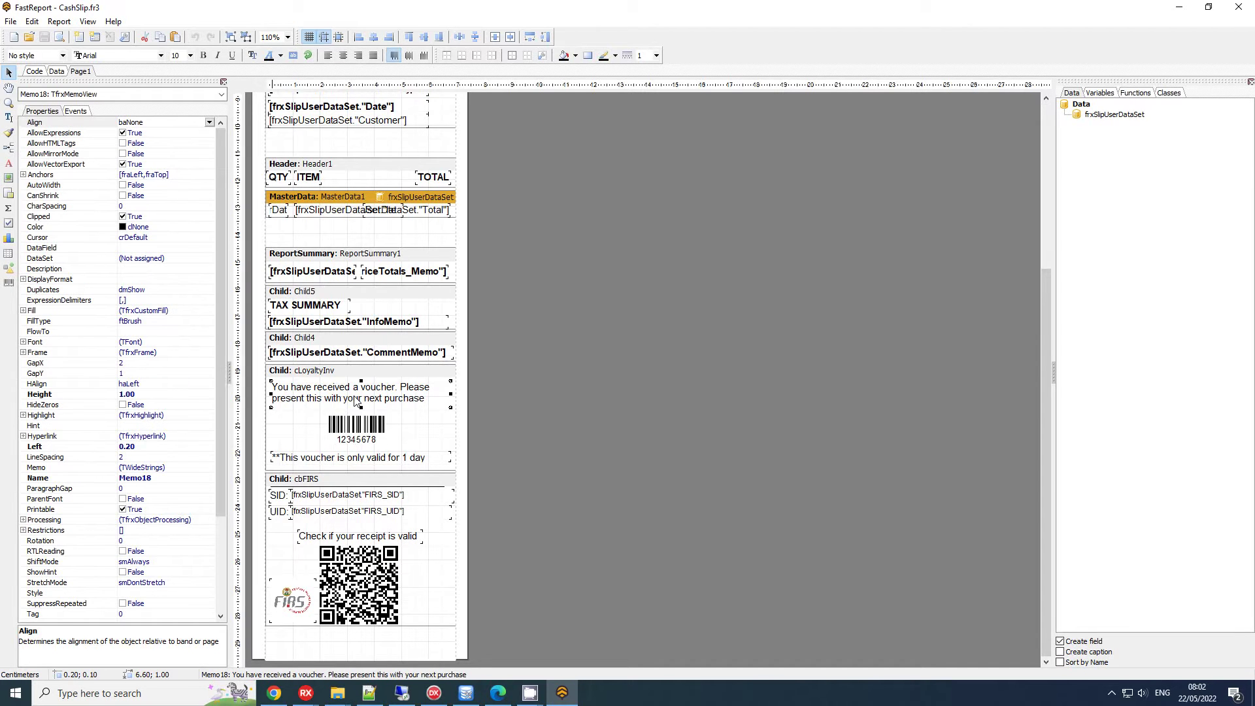
pyautogui.click(391, 462)
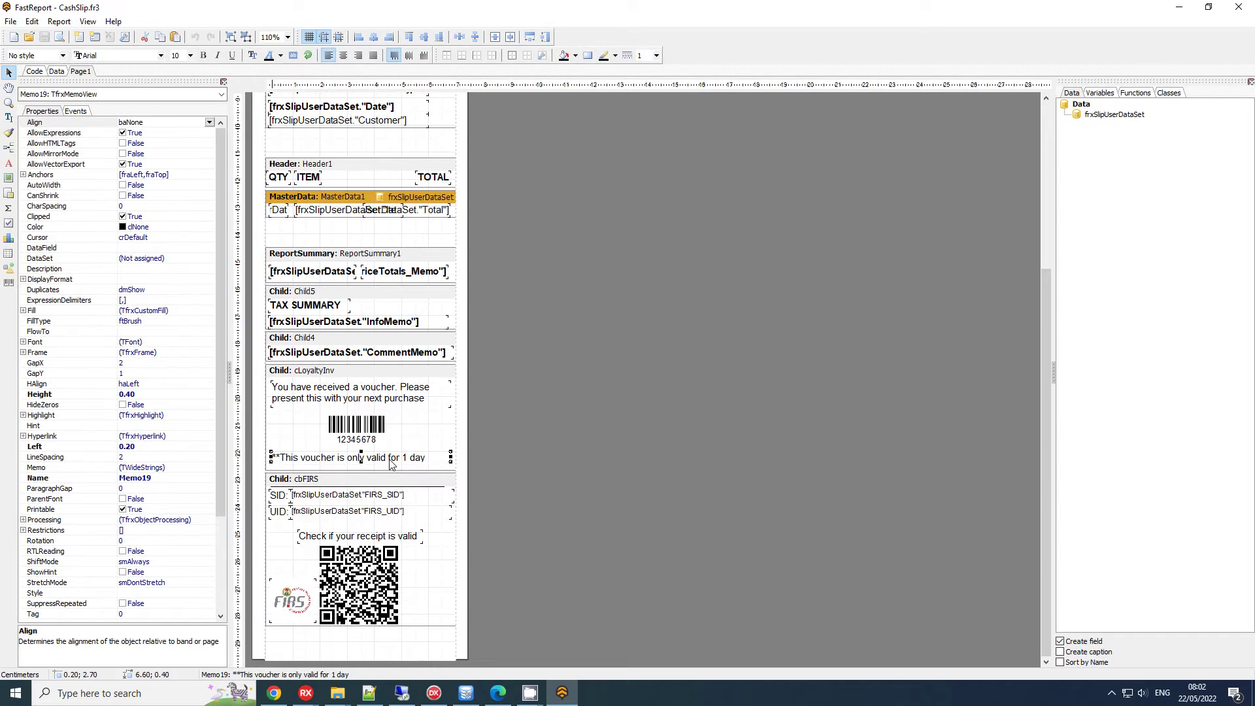
pyautogui.hotkey('shift', 'Down')
pyautogui.click(44, 36)
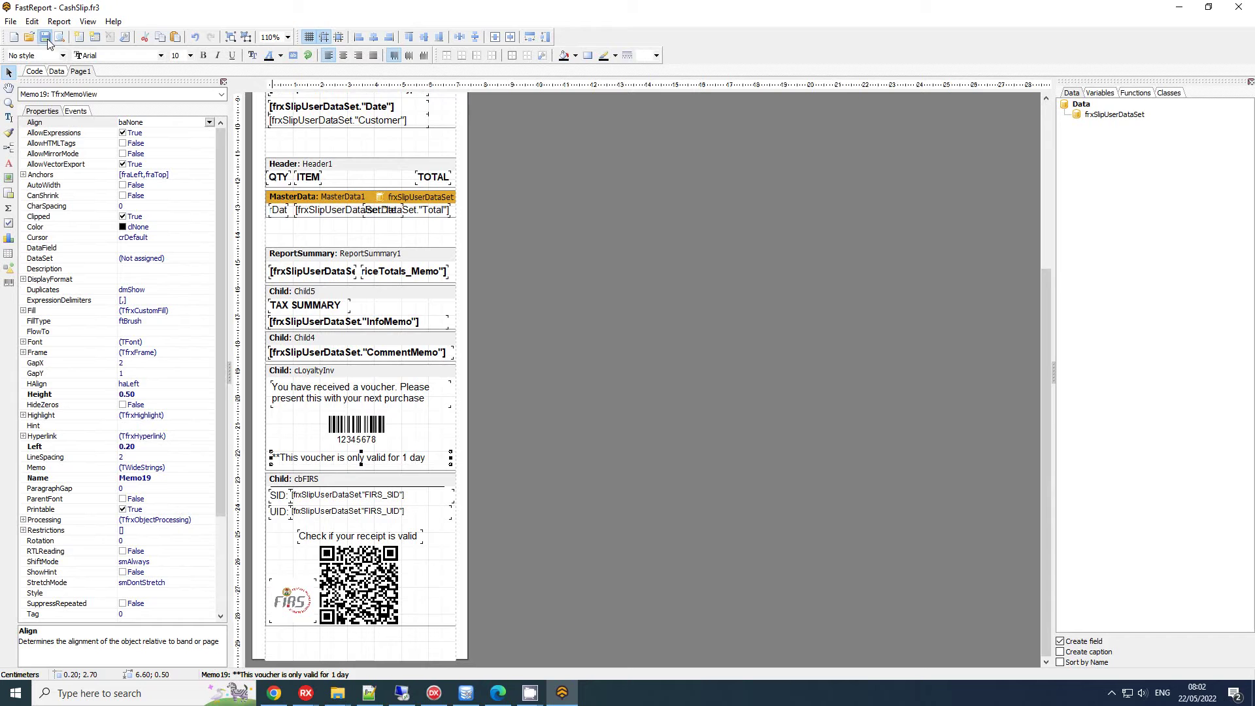
# Pay the 160.00 sale in cash with invoice preview, then close the receipt preview
pyautogui.click(1239, 7)
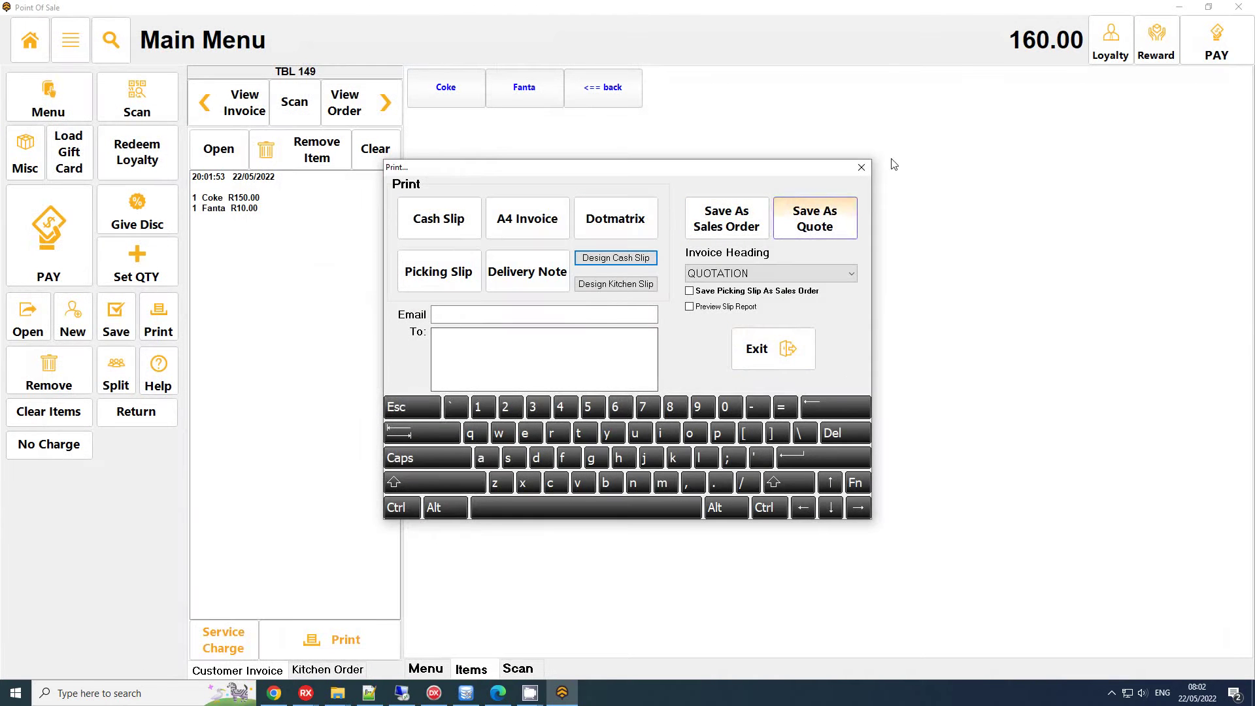
pyautogui.click(869, 168)
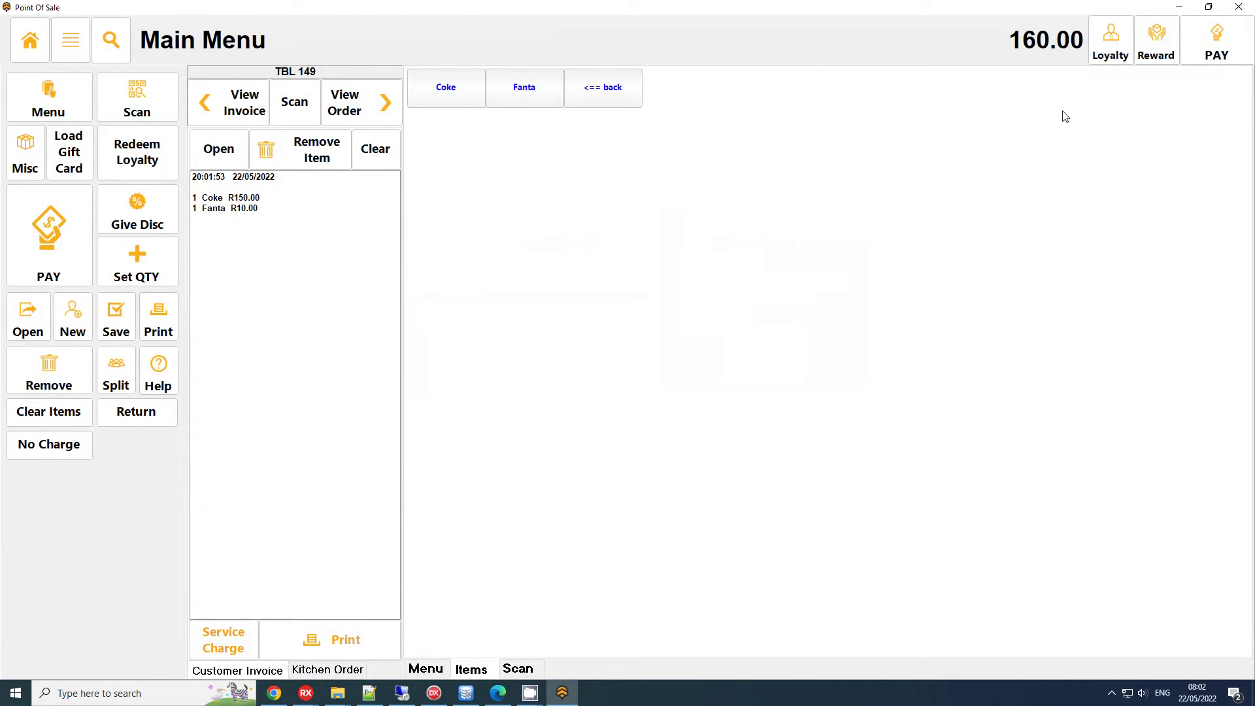
pyautogui.click(1201, 56)
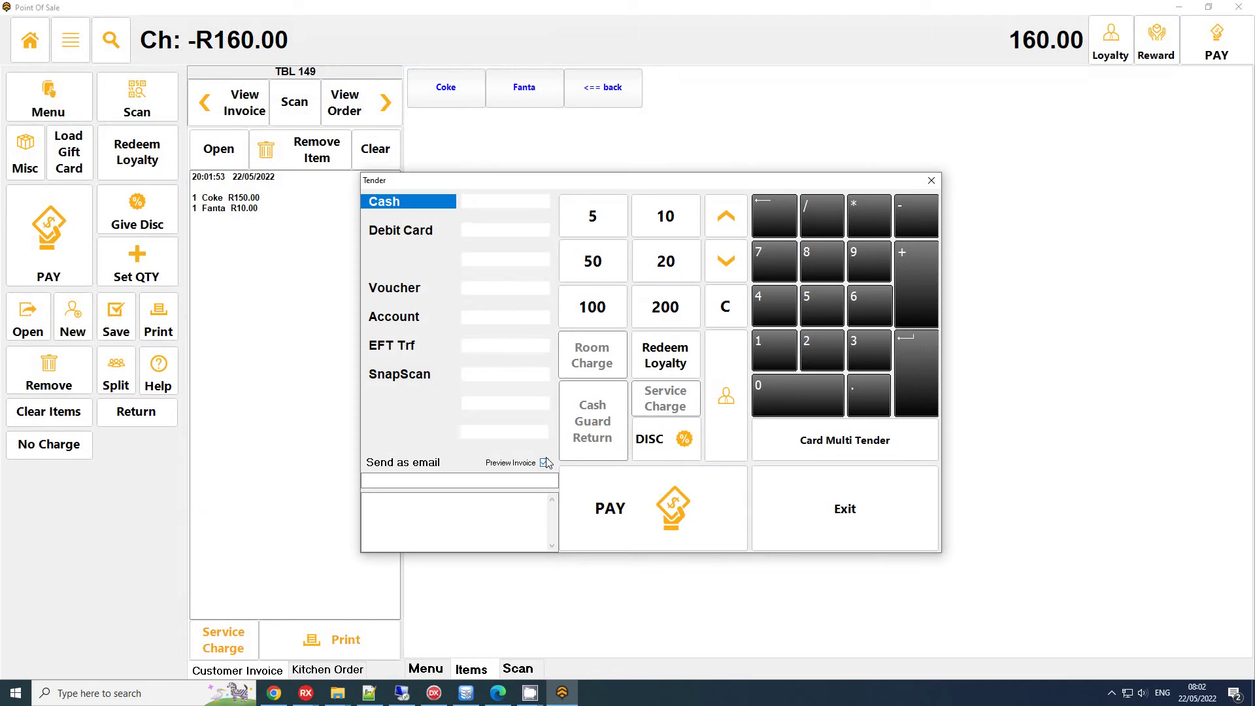
pyautogui.click(546, 463)
pyautogui.click(588, 497)
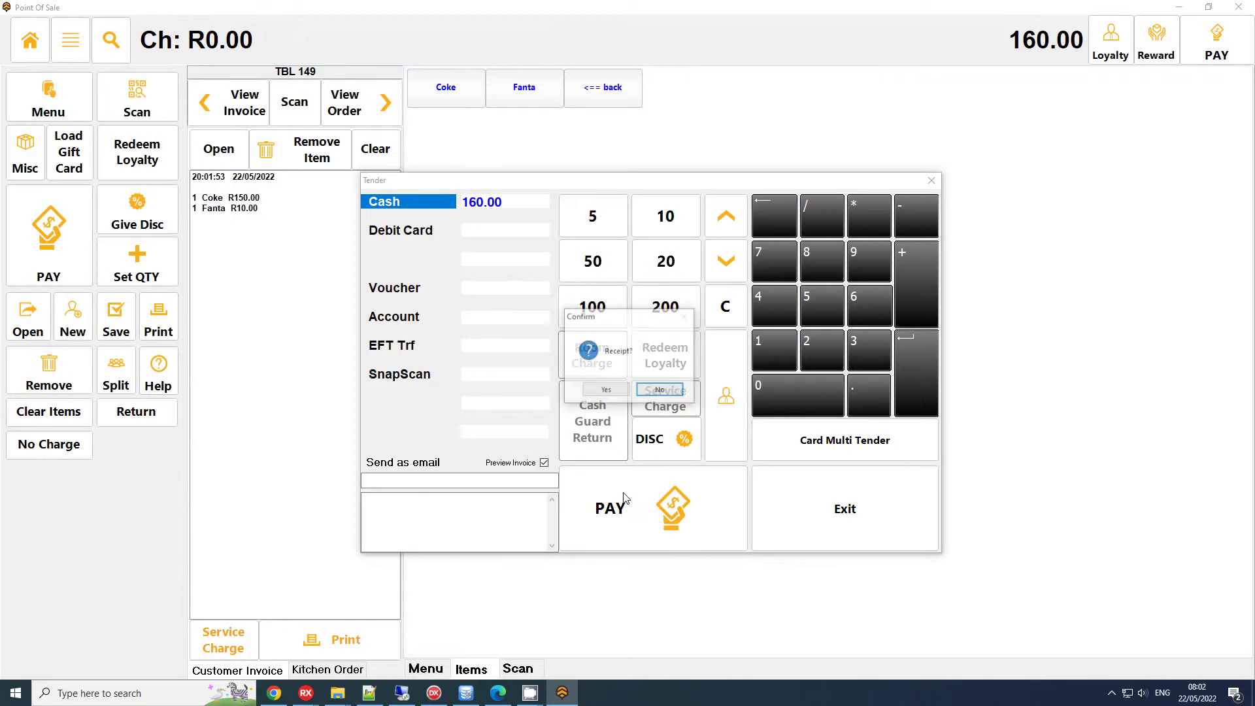
pyautogui.click(606, 390)
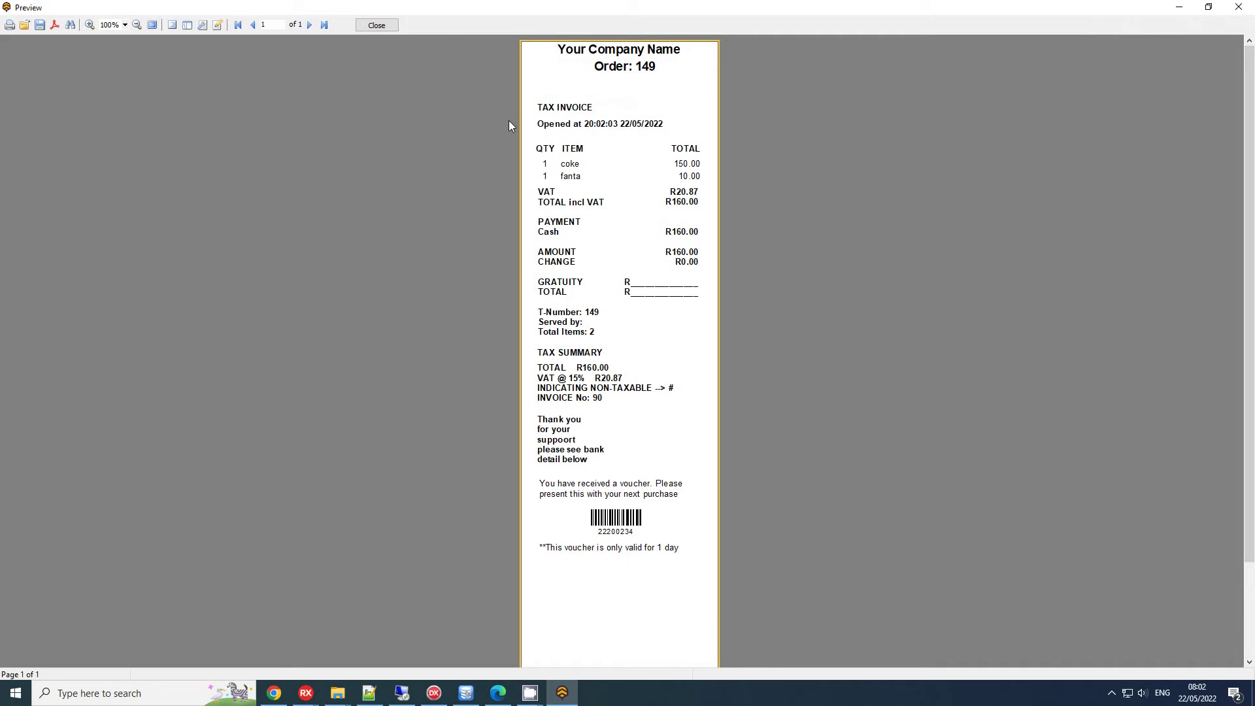
pyautogui.click(394, 28)
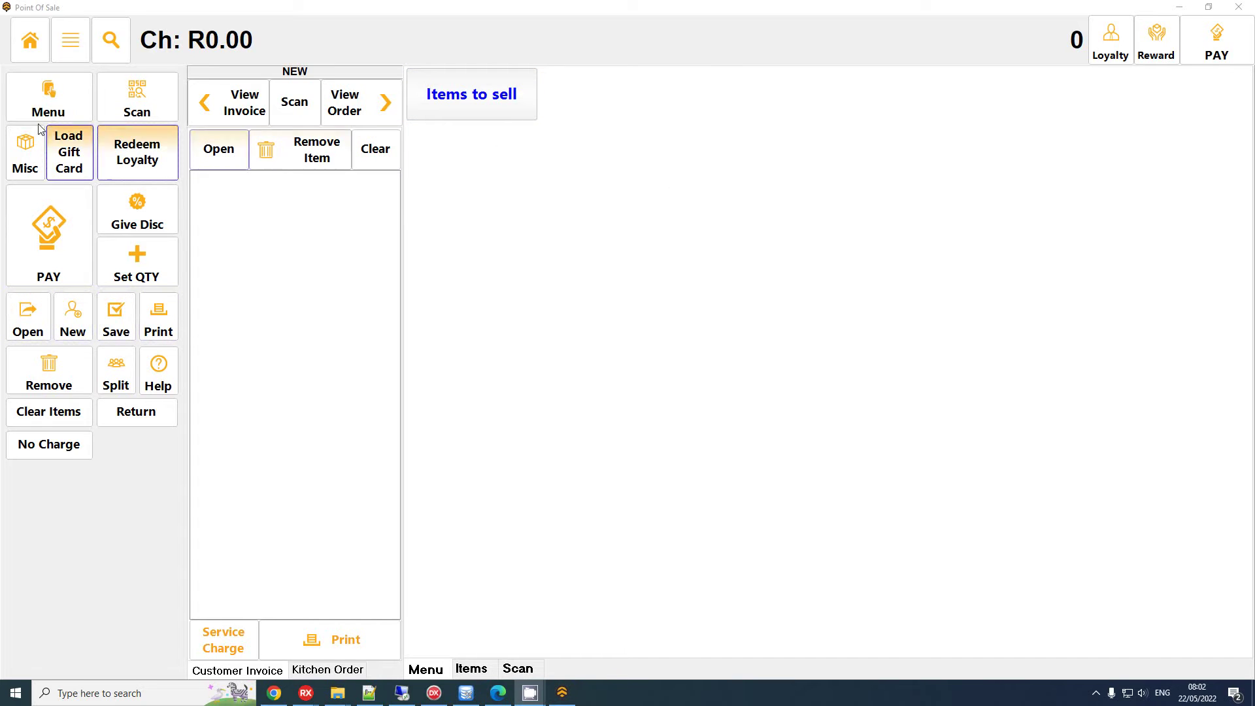
# Redeem the loyalty voucher number from the receipt for a R16.00 discount
pyautogui.click(138, 160)
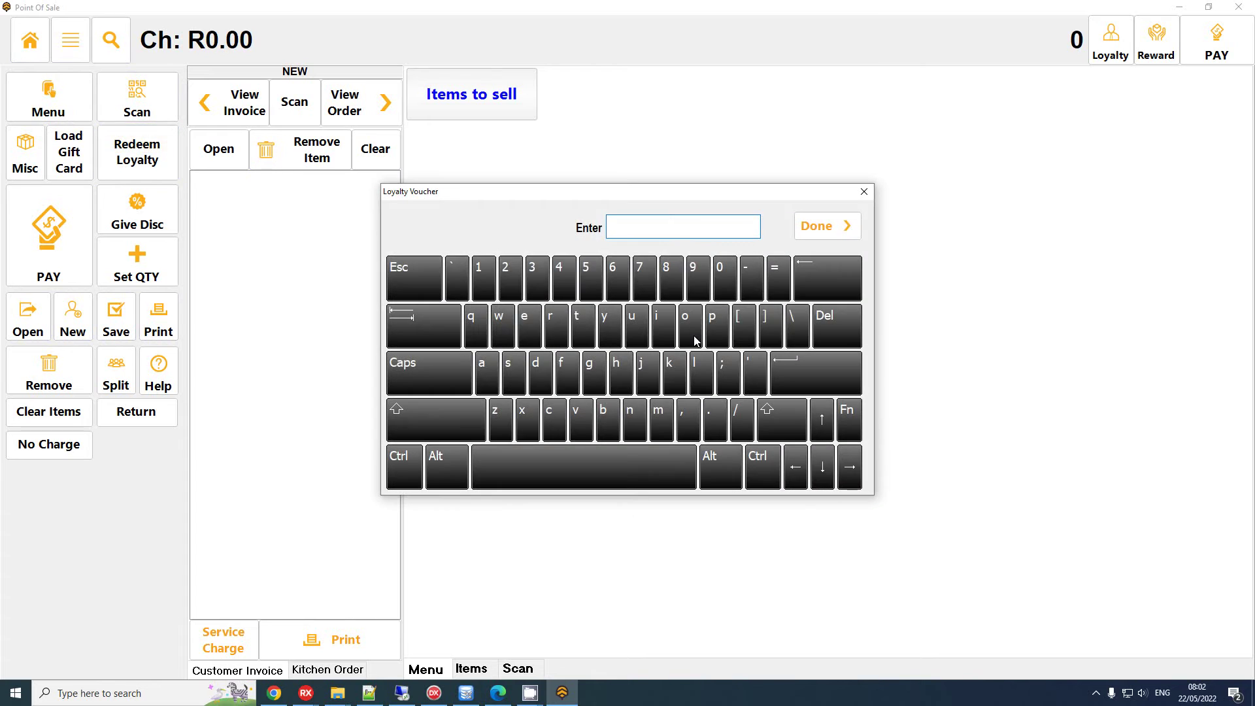
pyautogui.write('22200234')
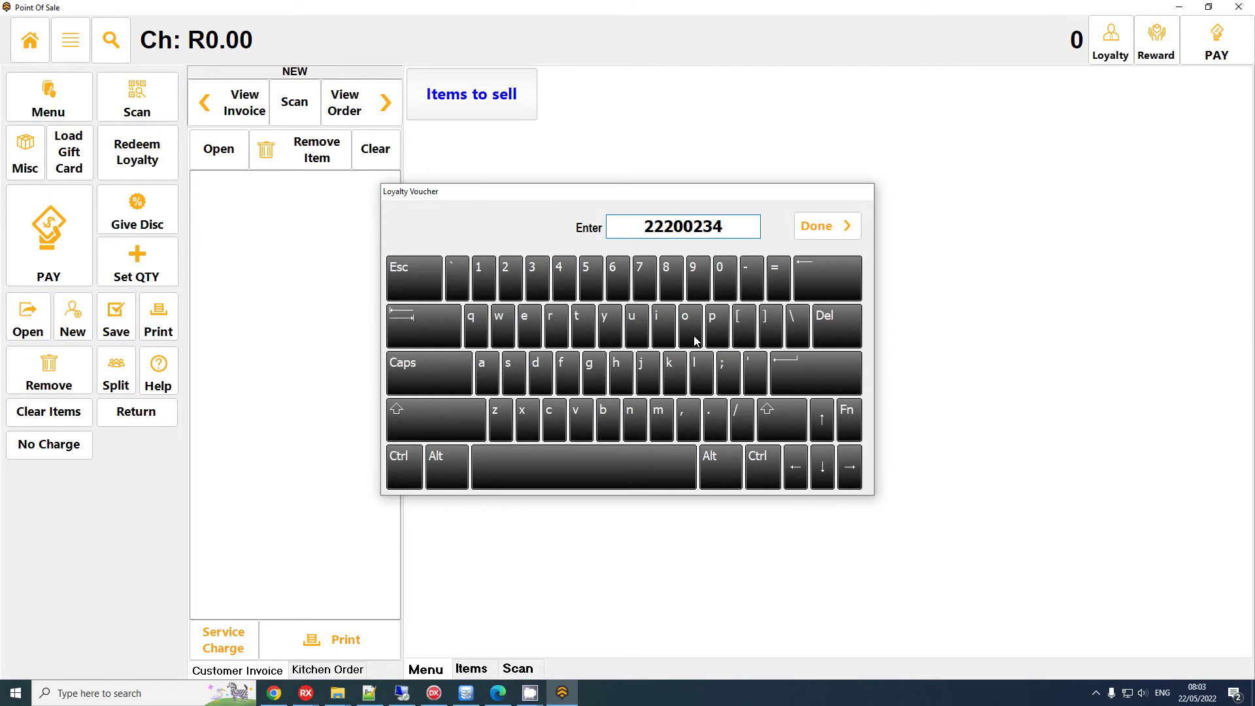
pyautogui.press('Return')
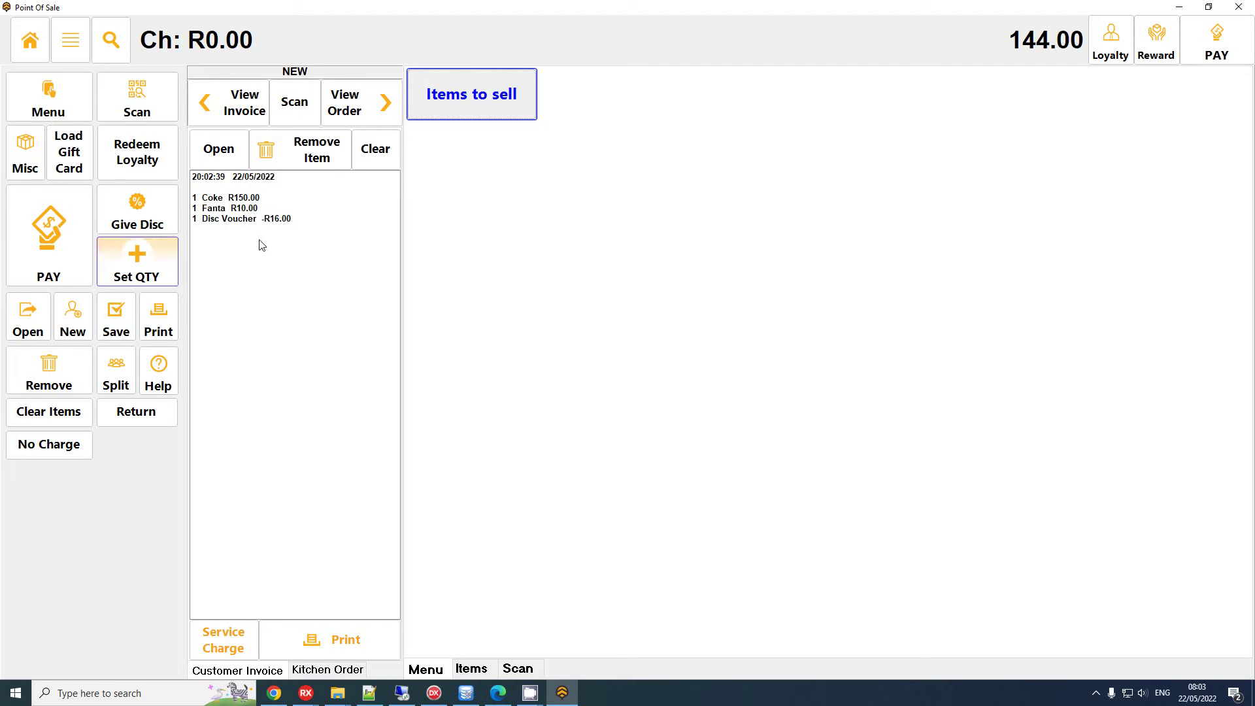
# Pay the discounted 144.00 in cash with invoice preview and close the receipt
pyautogui.click(1218, 40)
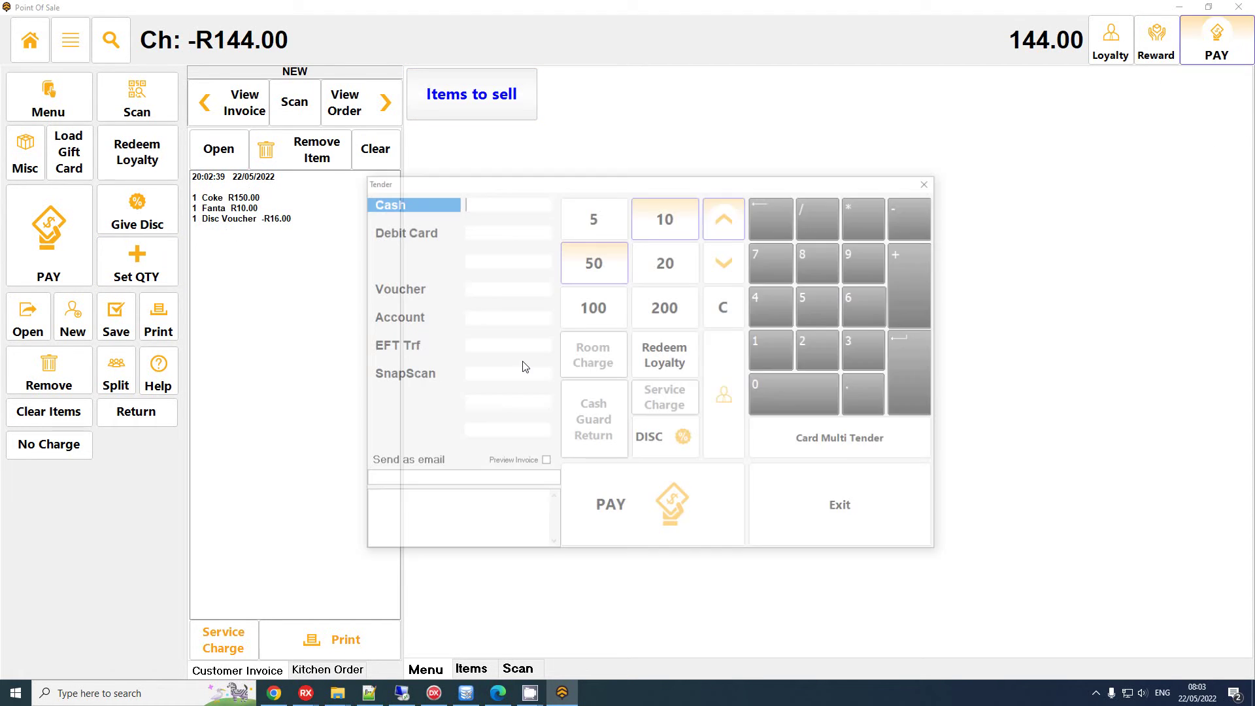
pyautogui.click(544, 462)
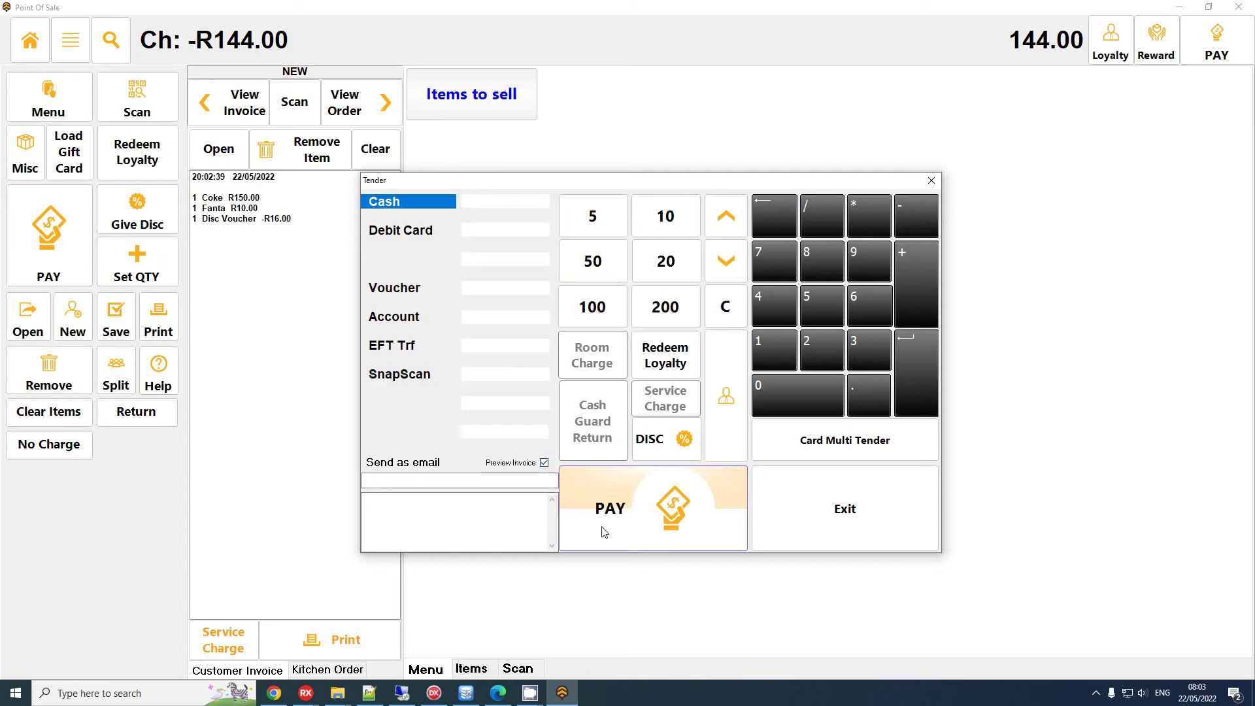
pyautogui.click(601, 495)
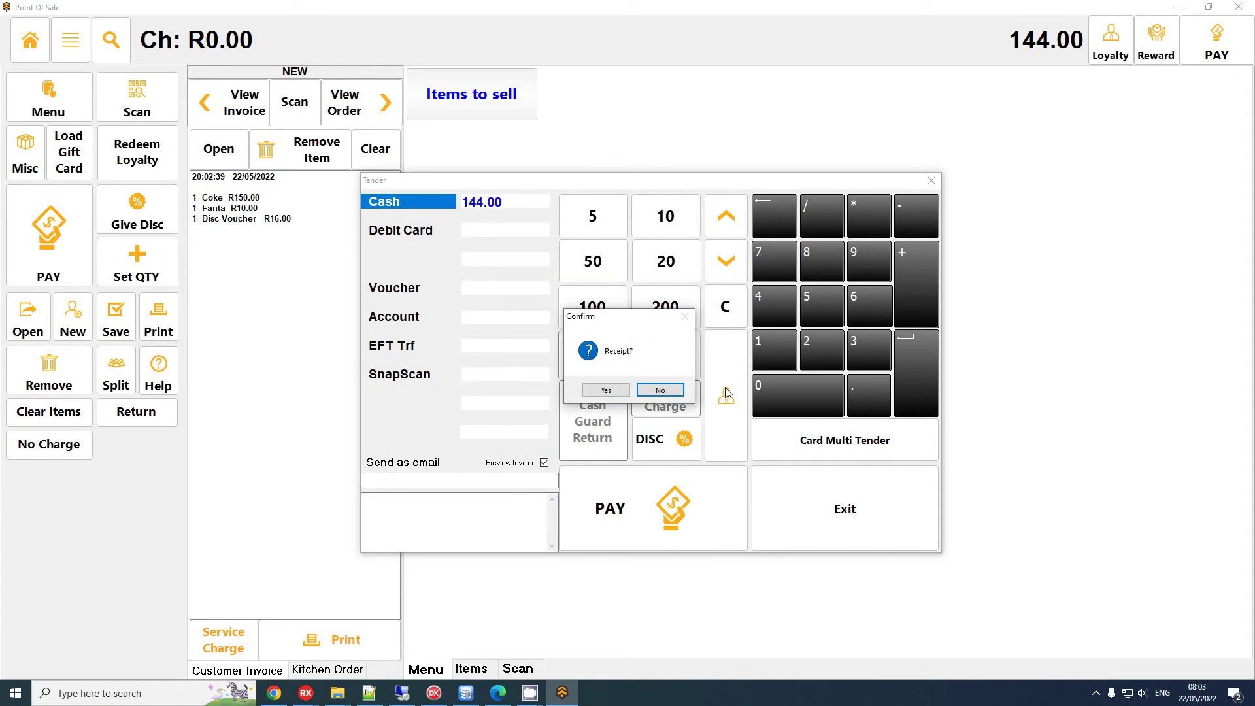
pyautogui.press('Return')
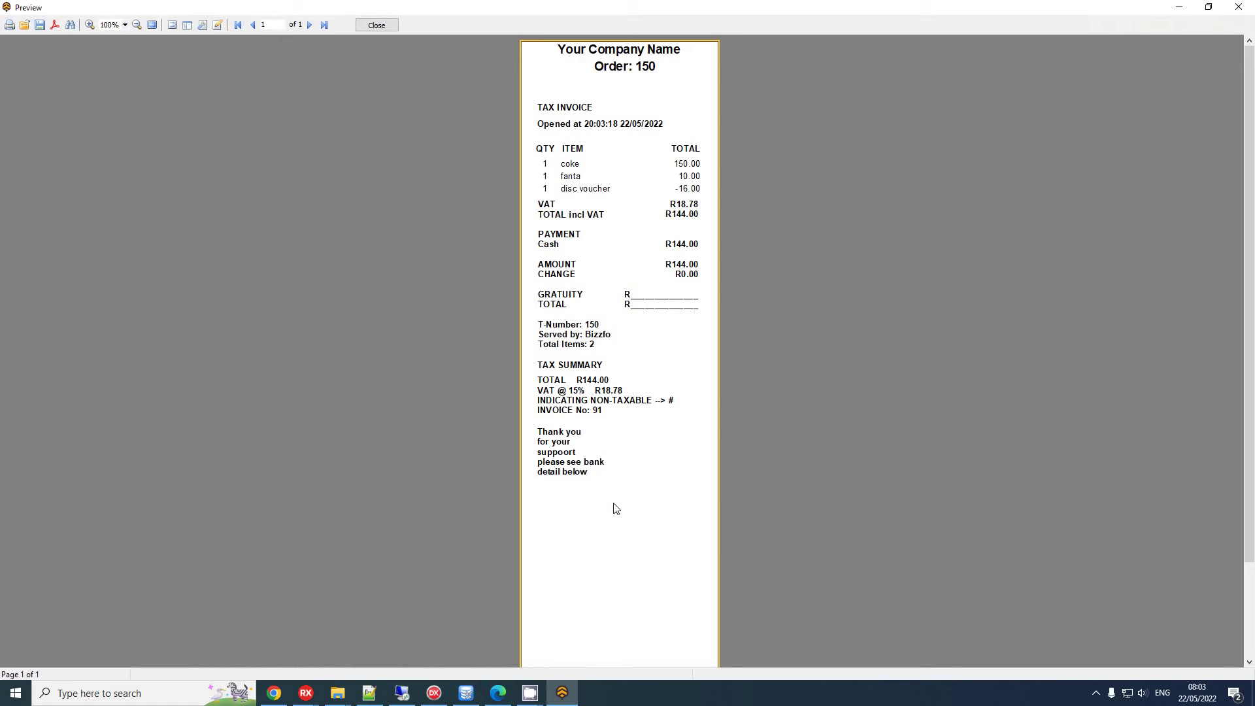
pyautogui.click(376, 26)
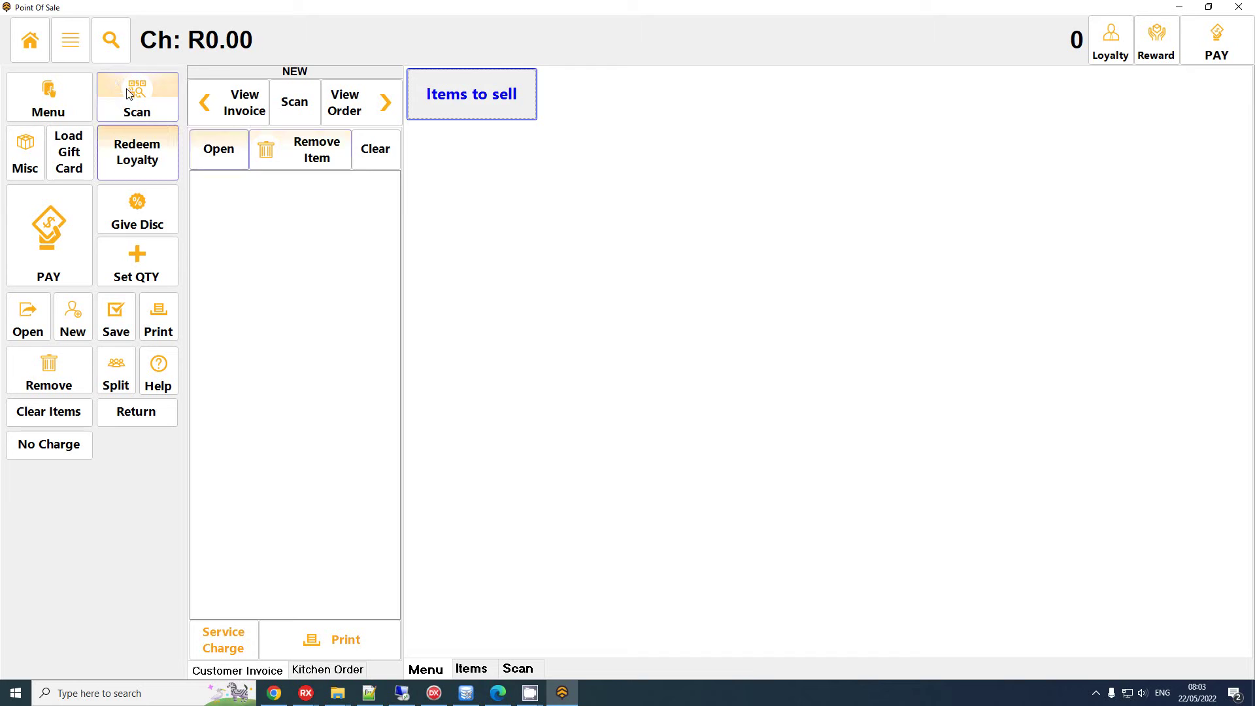
# Return to the main menu and load the Loyalty Invoice promotion in the Promotions editor
pyautogui.click(30, 40)
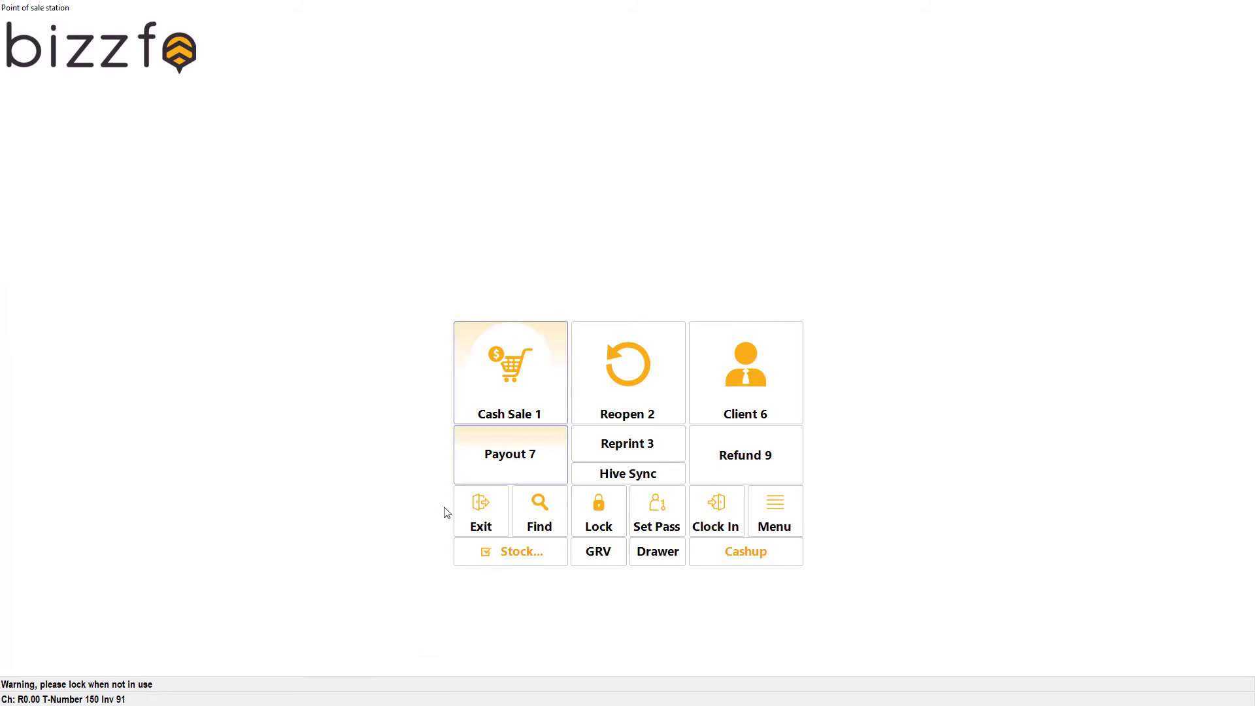
pyautogui.click(480, 513)
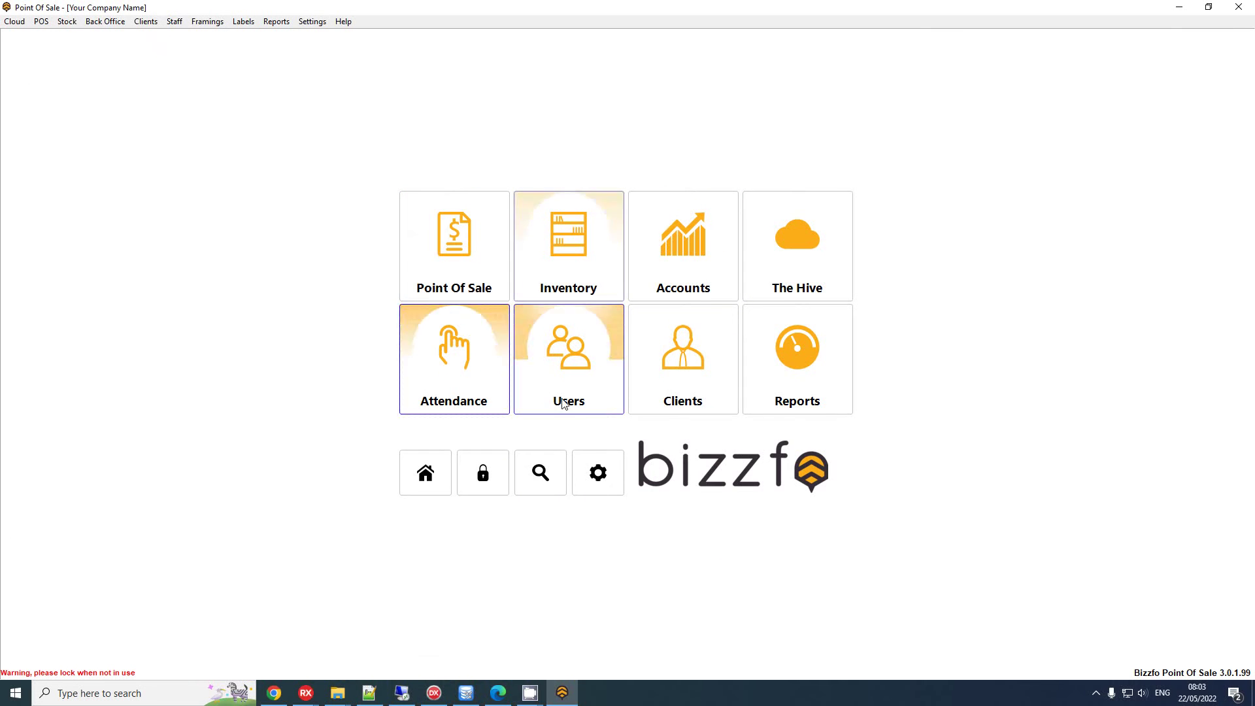
pyautogui.click(588, 270)
pyautogui.click(716, 367)
pyautogui.click(440, 176)
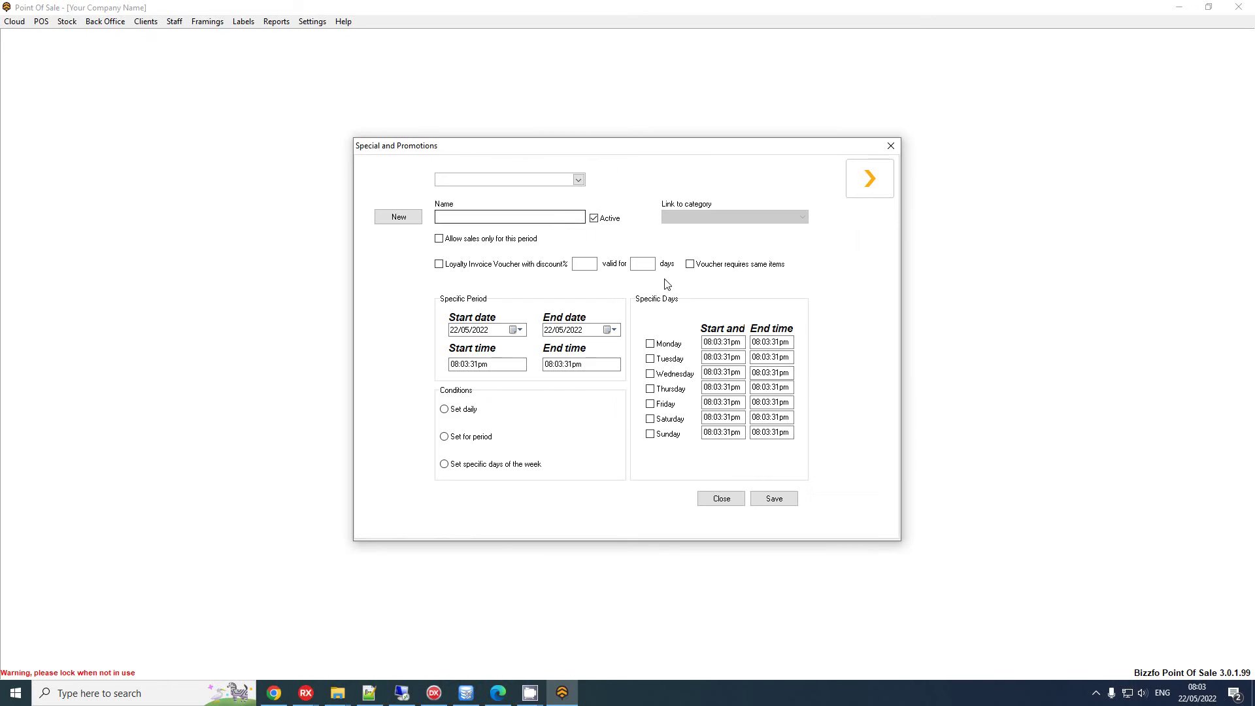
pyautogui.click(503, 179)
pyautogui.click(498, 191)
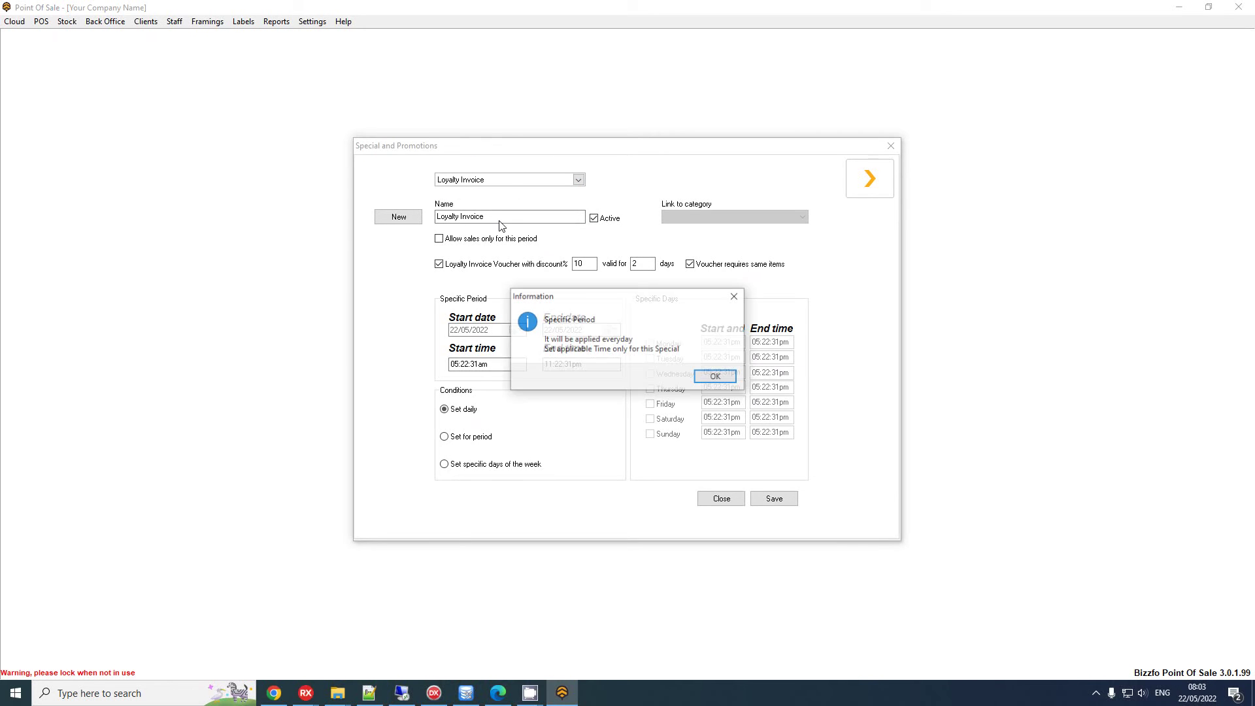
# Untick 'Voucher requires same items', save the promotion, and close the window
pyautogui.click(715, 376)
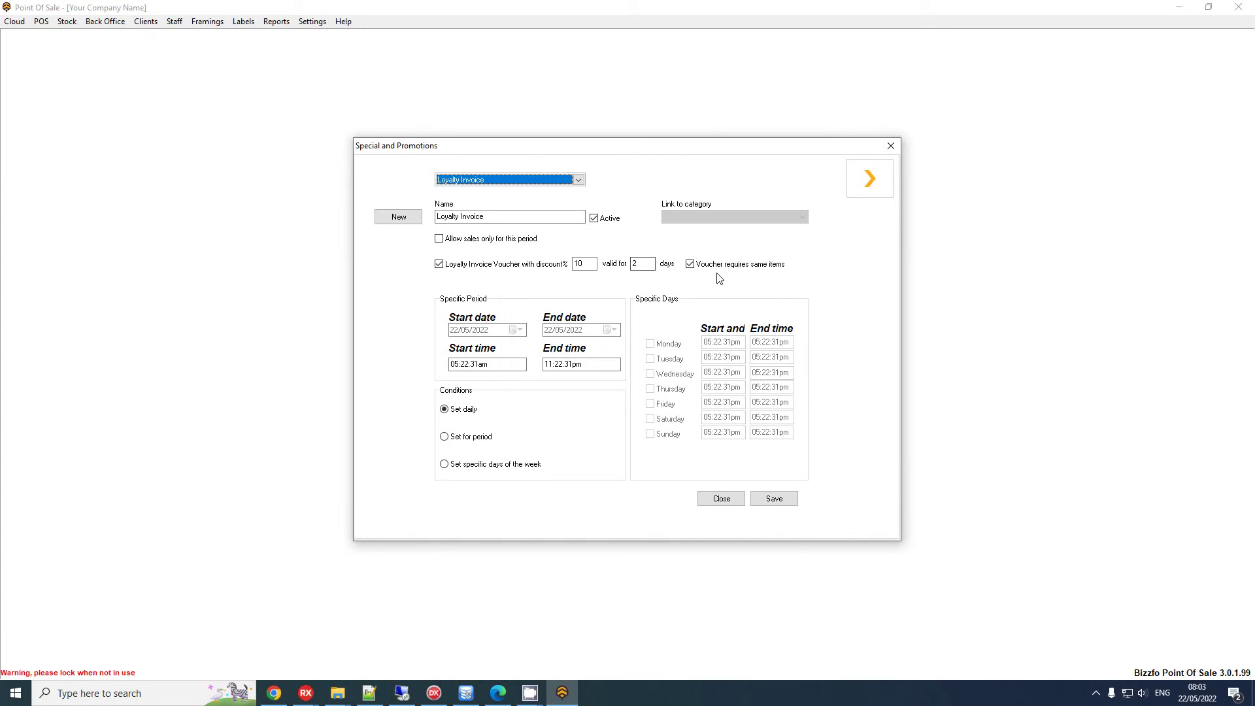
pyautogui.click(752, 265)
pyautogui.click(792, 504)
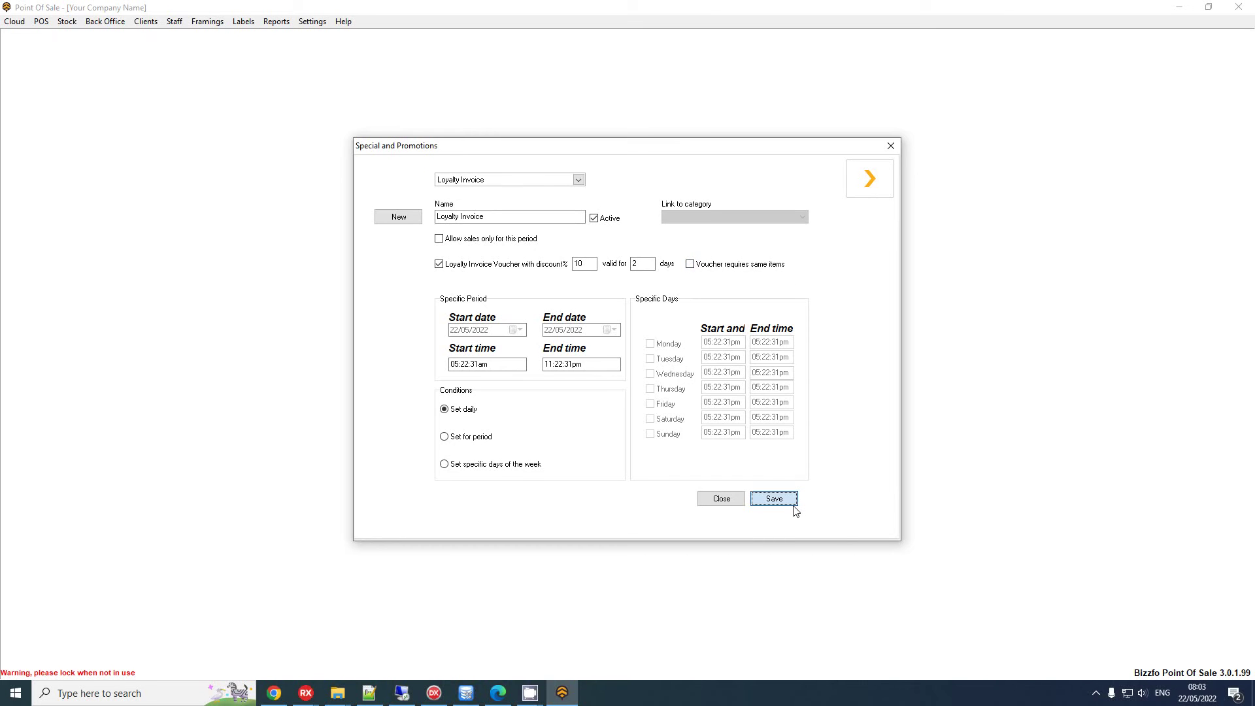
pyautogui.click(716, 362)
pyautogui.click(869, 178)
pyautogui.click(874, 177)
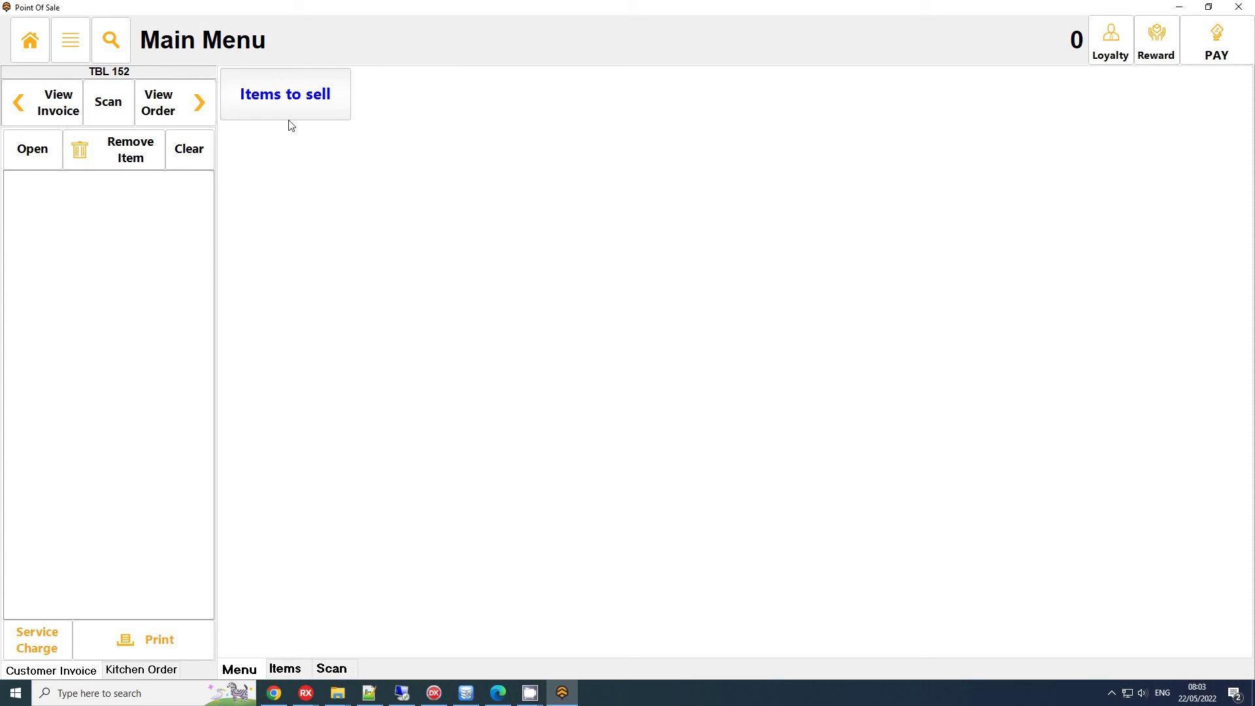
# Add a Coke and a Fanta to the sale
pyautogui.click(282, 106)
pyautogui.click(275, 103)
pyautogui.click(336, 96)
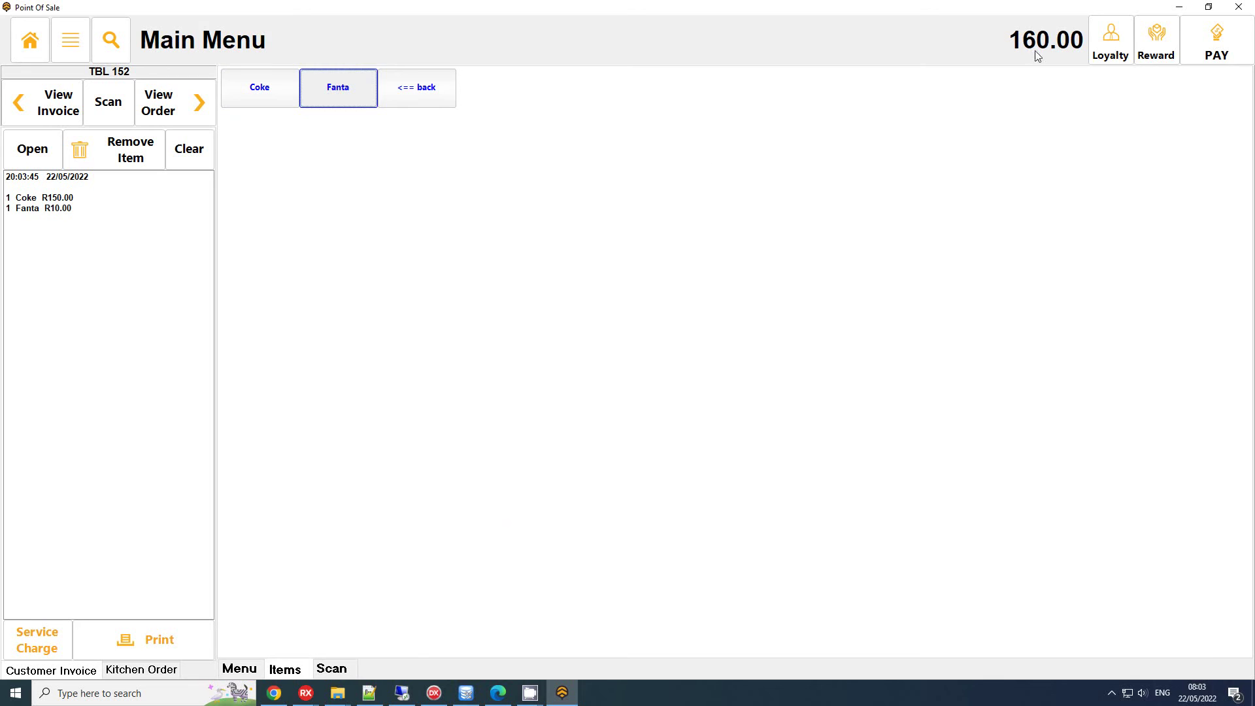
# Pay the R160.00 in cash with invoice preview and close the receipt
pyautogui.click(1217, 40)
pyautogui.click(543, 463)
pyautogui.click(639, 494)
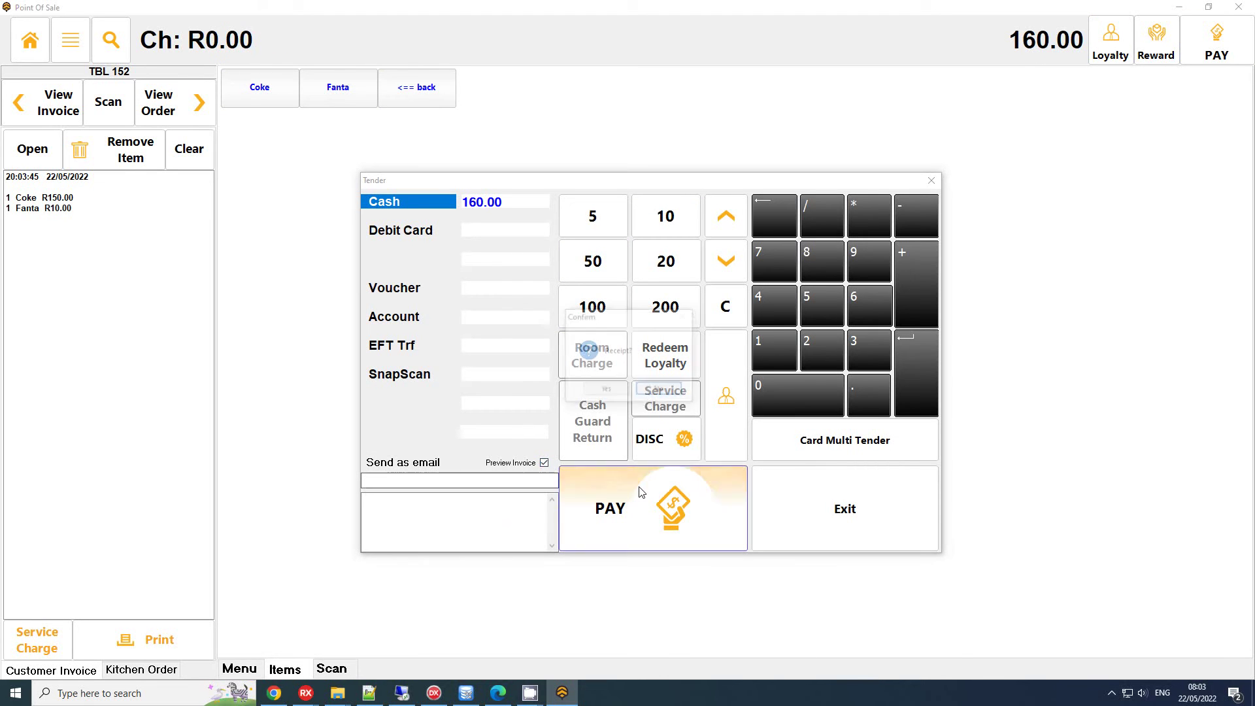
pyautogui.click(614, 392)
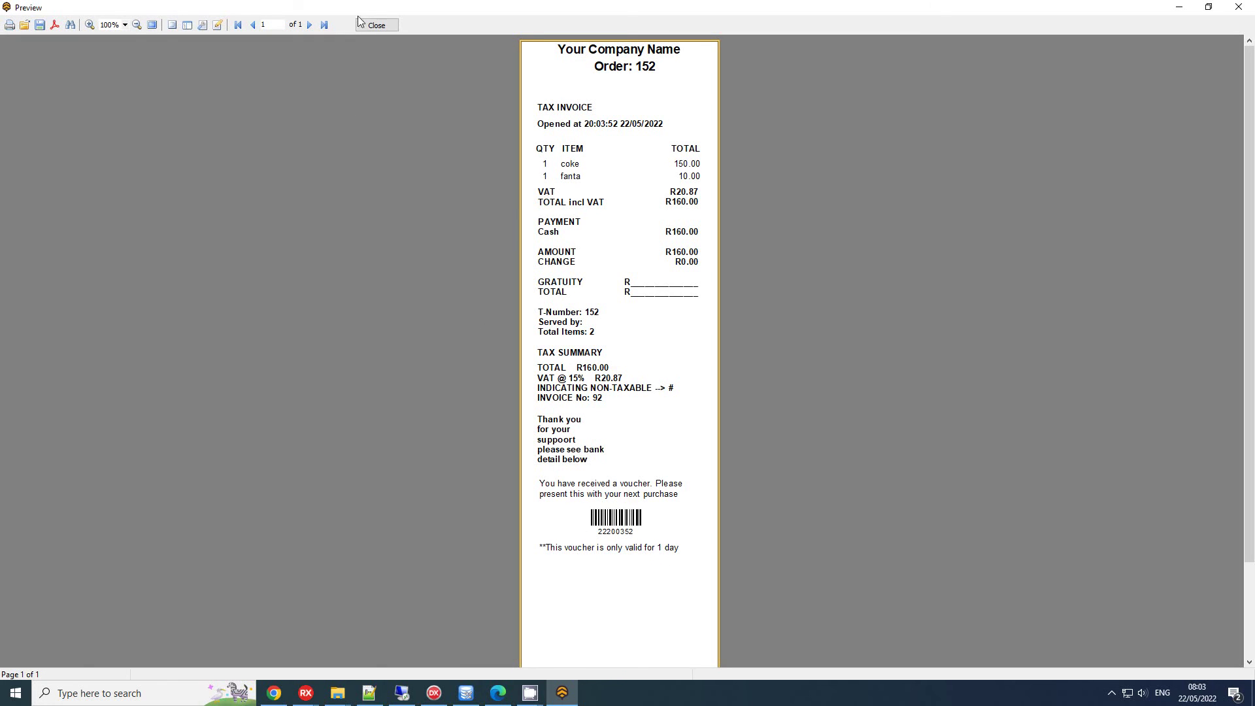
pyautogui.click(393, 27)
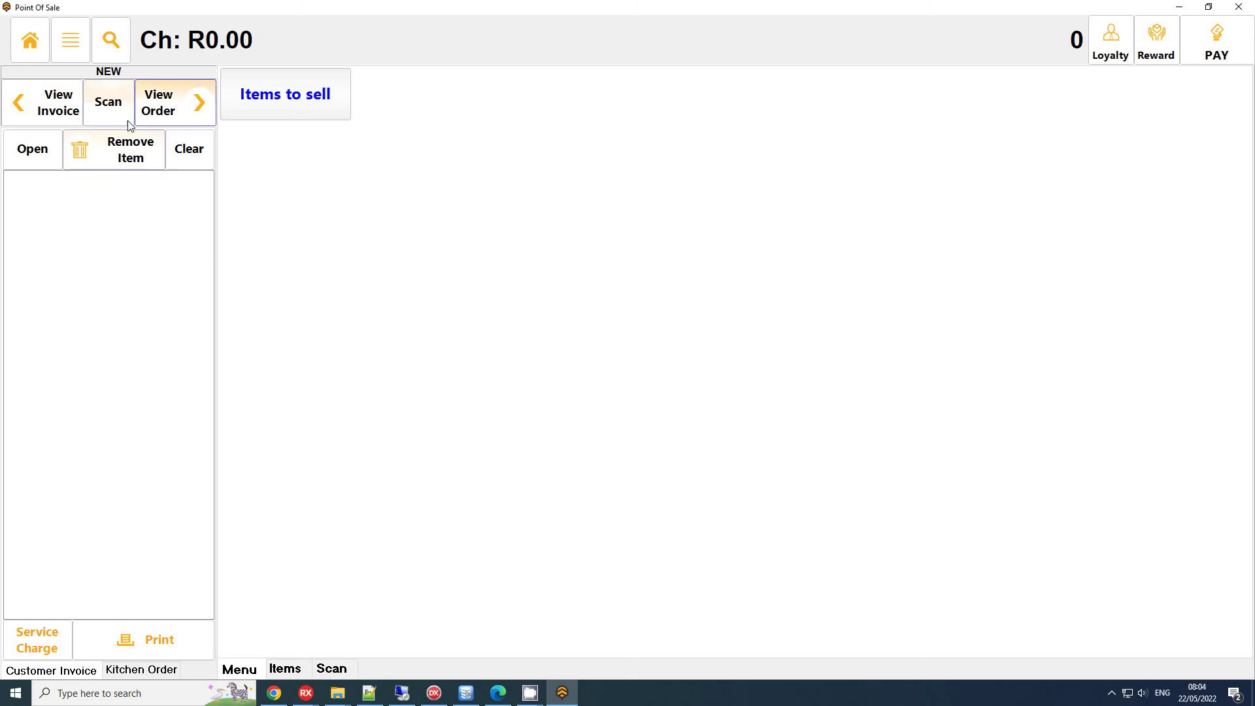
# Redeem the newly issued loyalty voucher number as a R16.00 discount
pyautogui.click(70, 40)
pyautogui.click(137, 152)
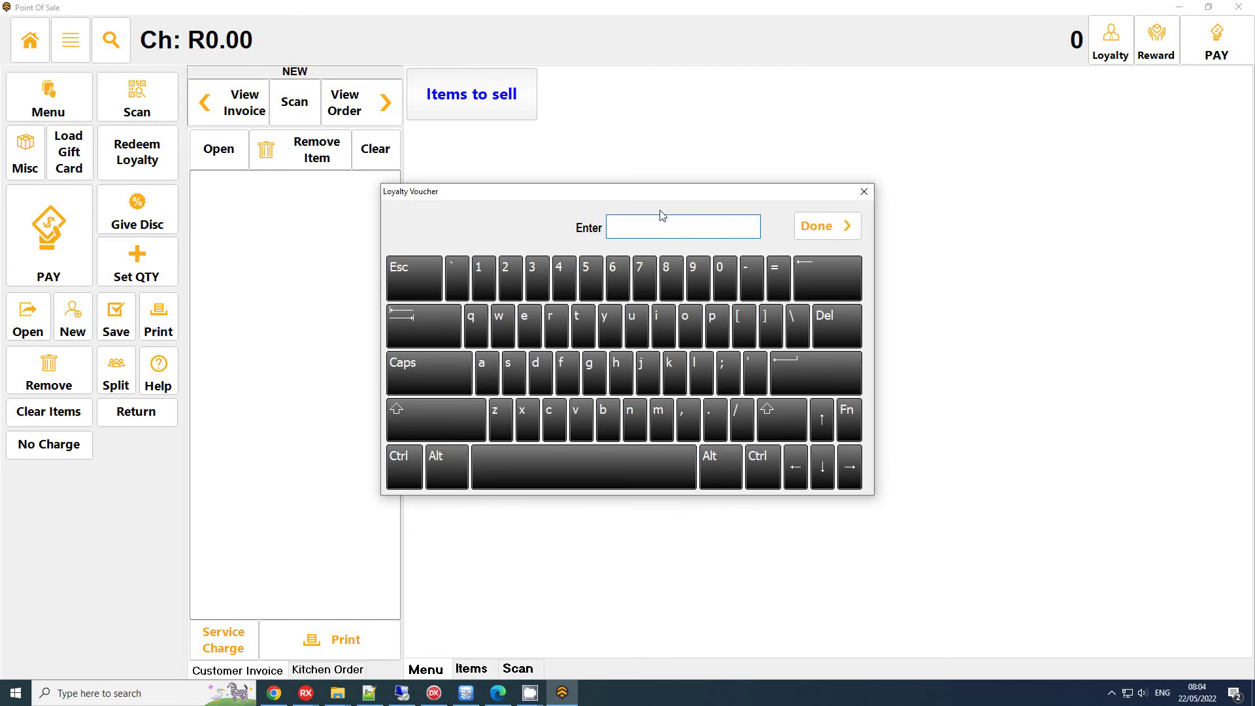
pyautogui.write('22200352')
pyautogui.click(801, 229)
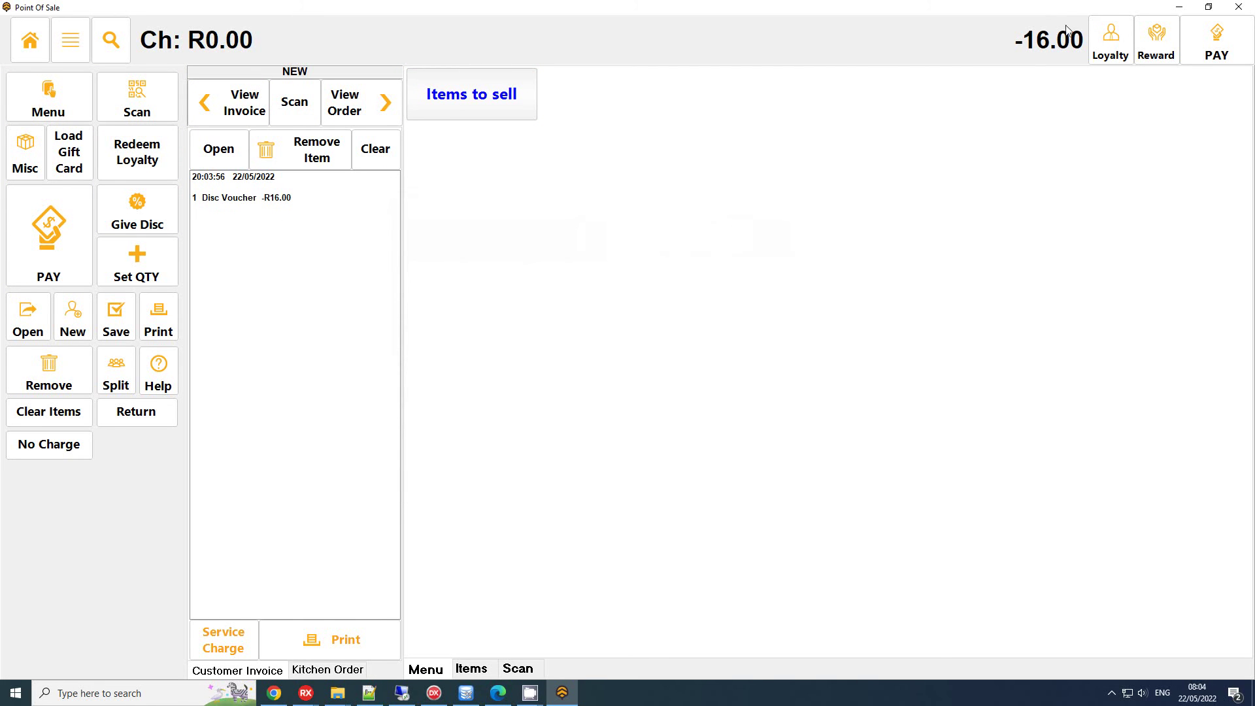
pyautogui.click(357, 109)
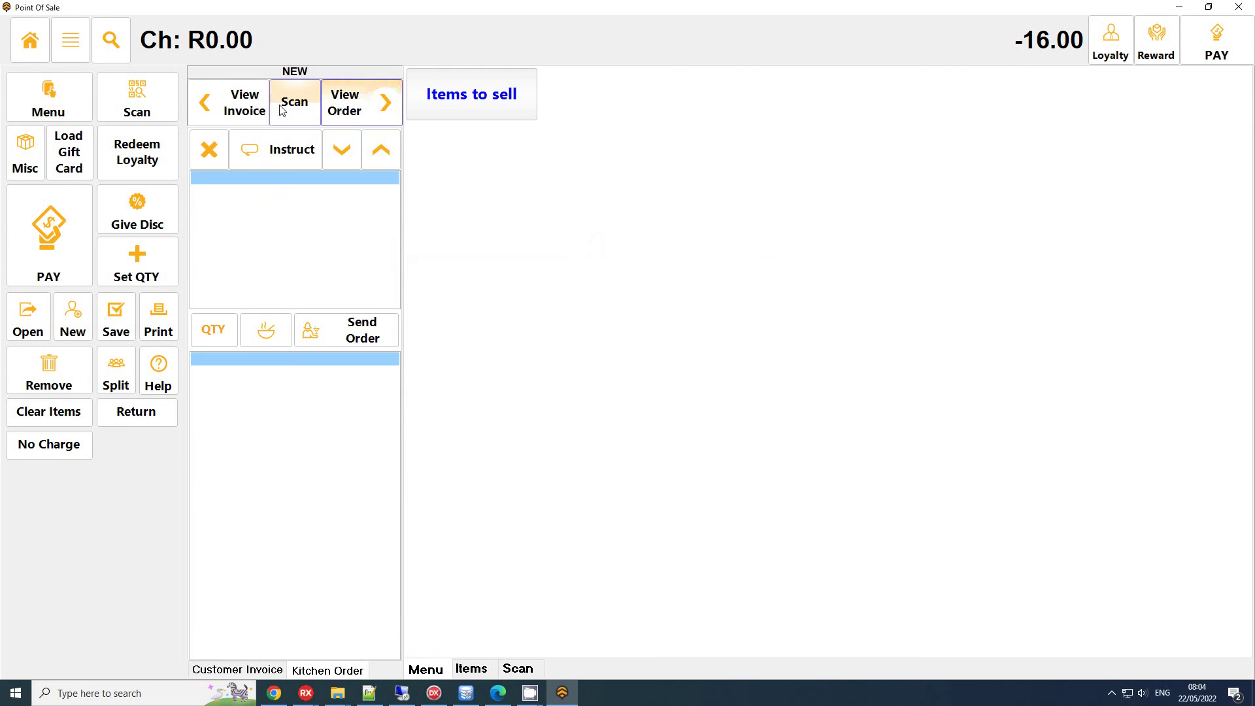
pyautogui.click(243, 106)
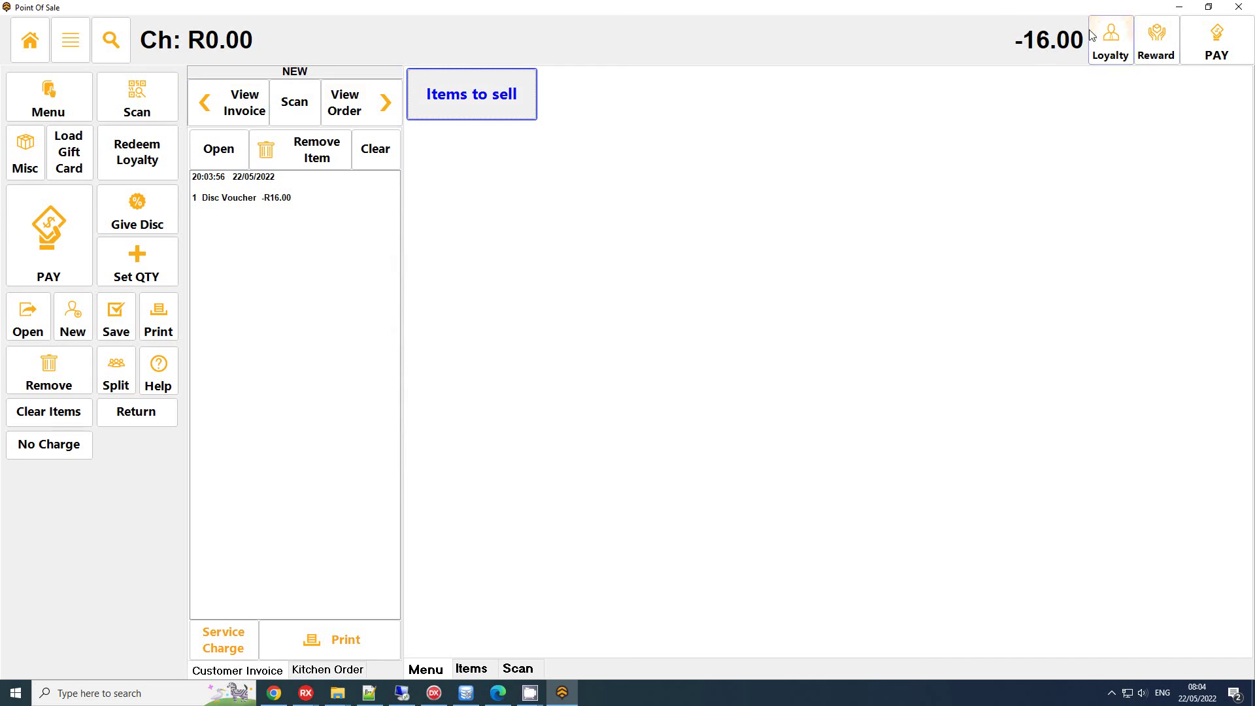
# Add a Coke and a Fanta, bringing the sale to 144.00
pyautogui.click(504, 96)
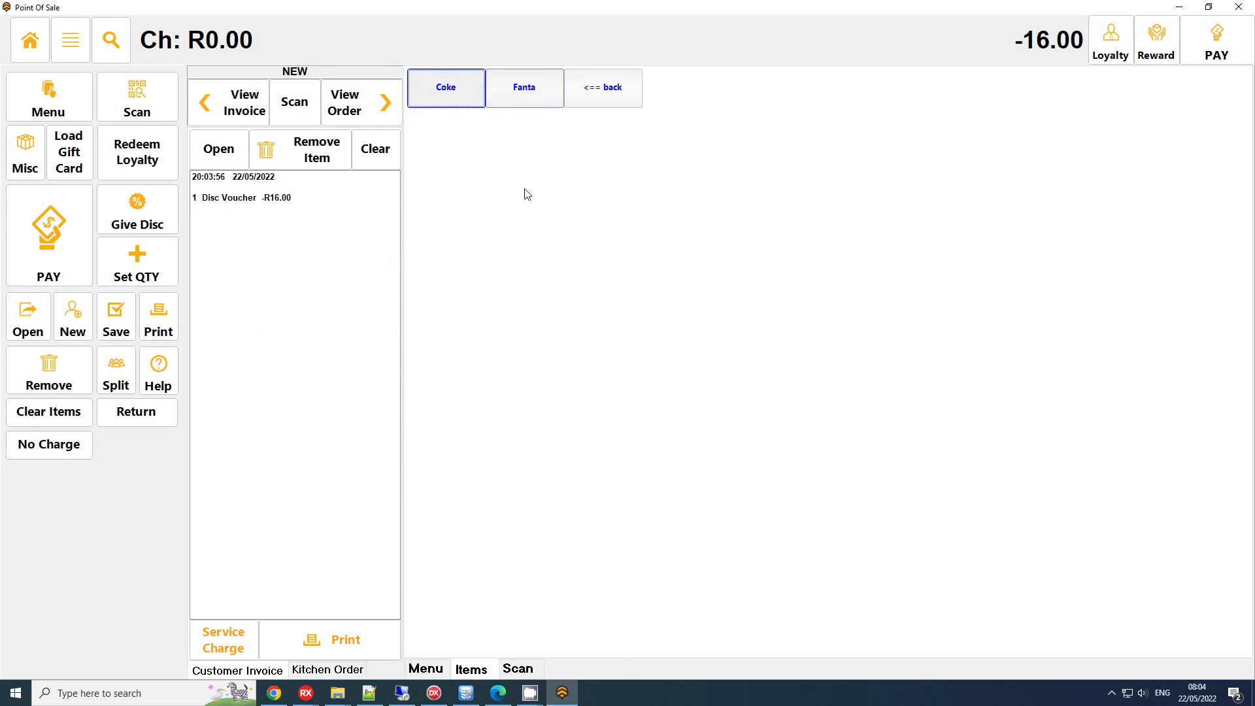
pyautogui.click(444, 88)
pyautogui.click(555, 84)
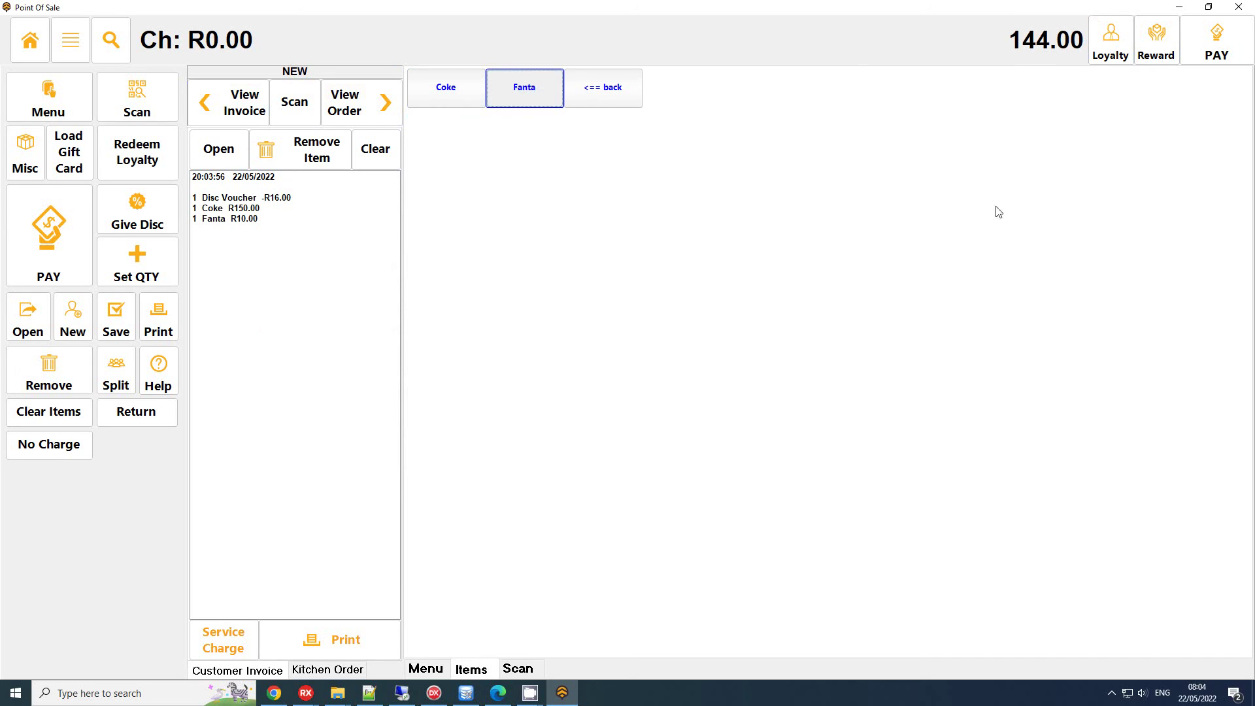